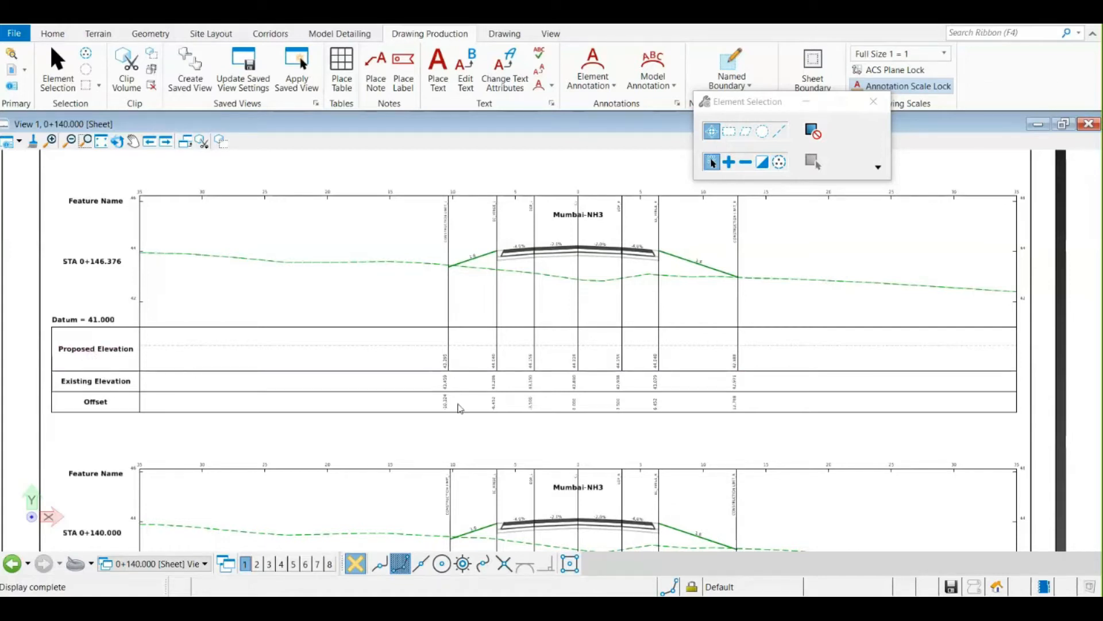
Step: Examine the 0+140.000 cross-section sheet, including feature names, slopes, elevation and offset rows, and the overall two-section layout
{"action": "scroll", "coordinate": [471, 365], "scroll_direction": "up", "scroll_amount": 4}
{"action": "scroll", "coordinate": [749, 372], "scroll_direction": "down", "scroll_amount": 4}
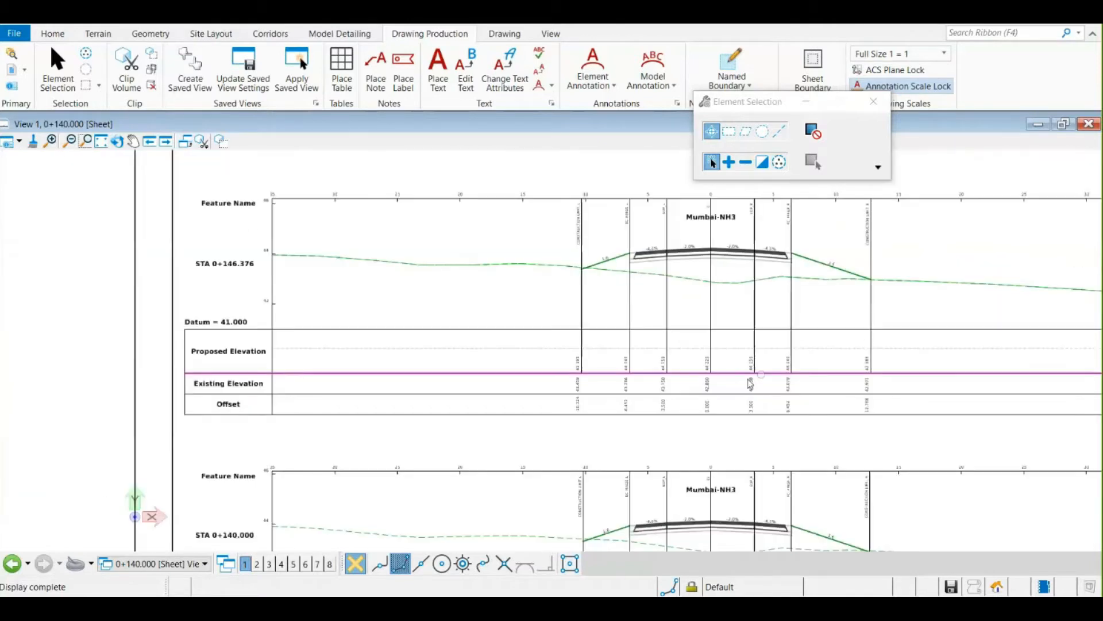
{"action": "scroll", "coordinate": [746, 428], "scroll_direction": "up", "scroll_amount": 4}
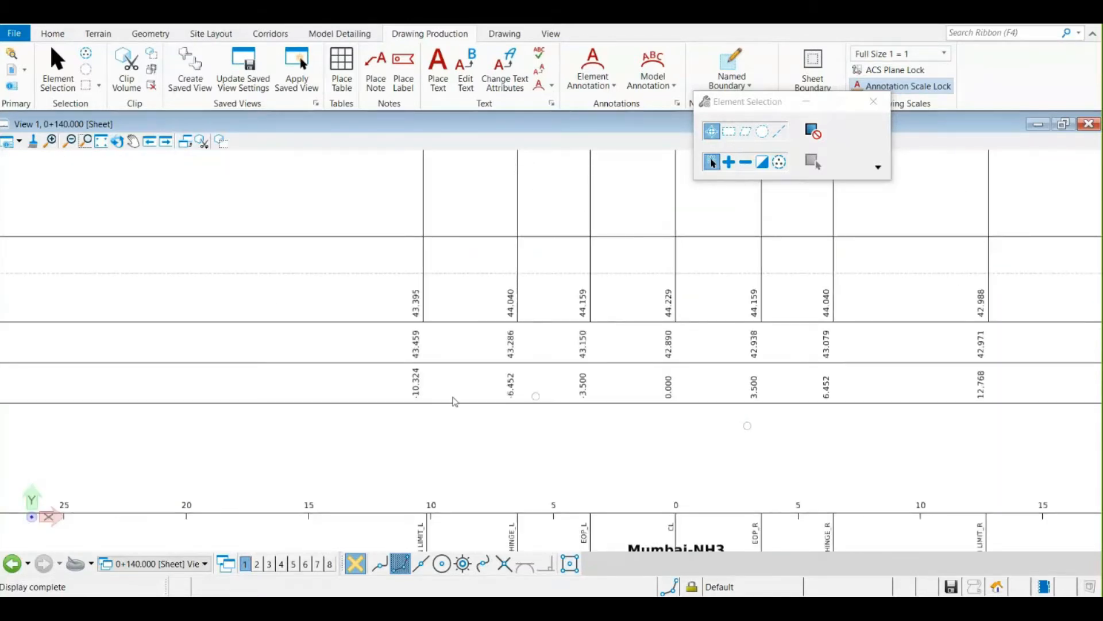
{"action": "scroll", "coordinate": [418, 418], "scroll_direction": "down", "scroll_amount": 4}
{"action": "scroll", "coordinate": [532, 239], "scroll_direction": "up", "scroll_amount": 5}
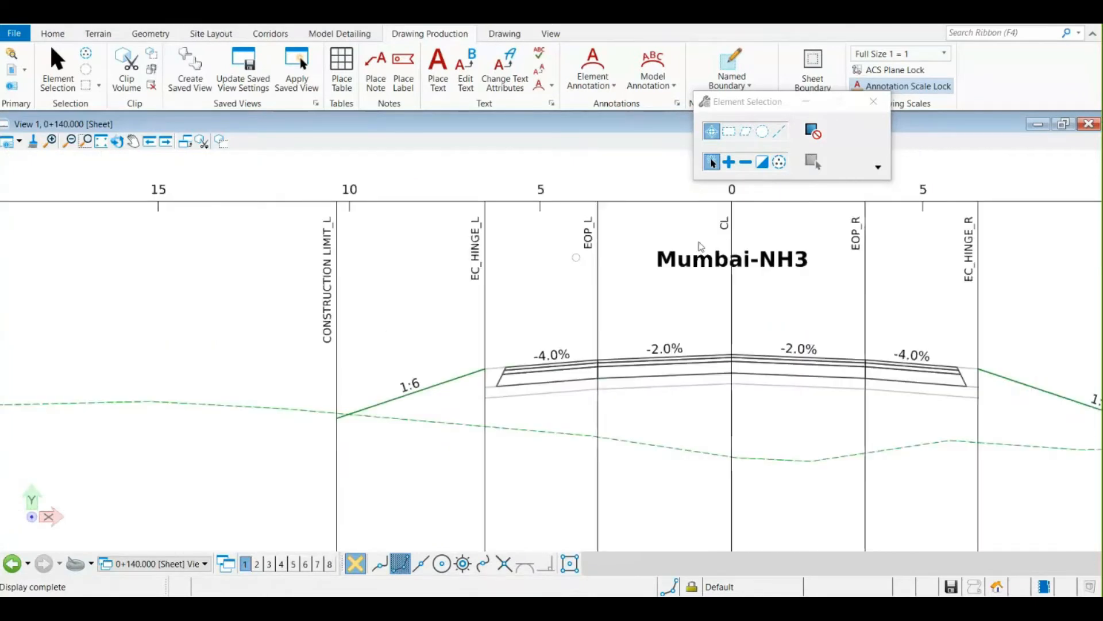
{"action": "scroll", "coordinate": [736, 245], "scroll_direction": "down", "scroll_amount": 2}
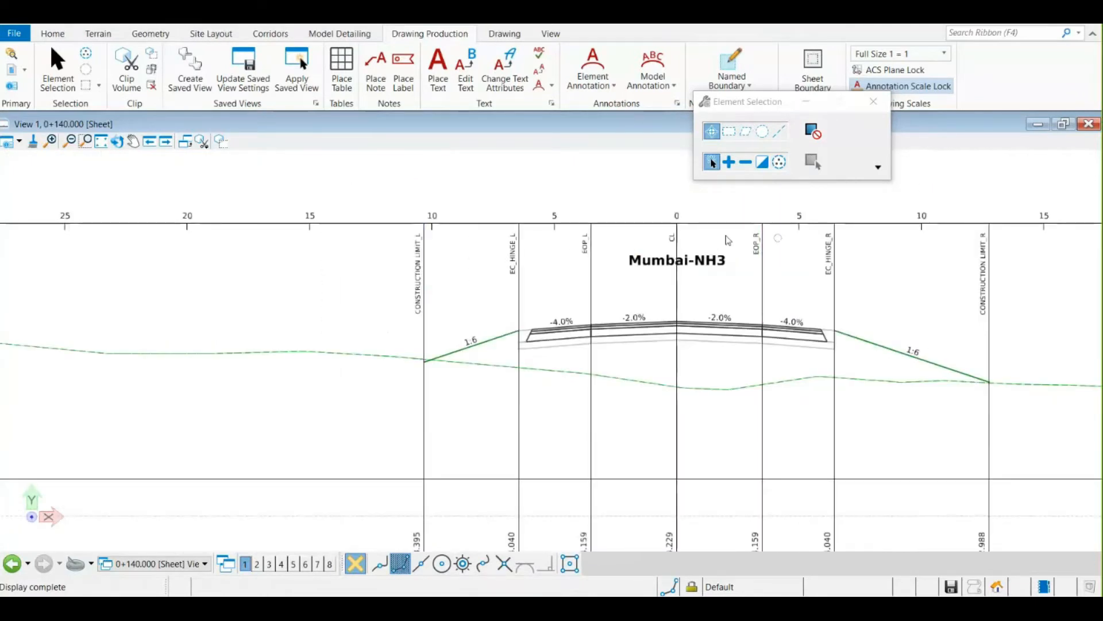
{"action": "scroll", "coordinate": [728, 240], "scroll_direction": "up", "scroll_amount": 3}
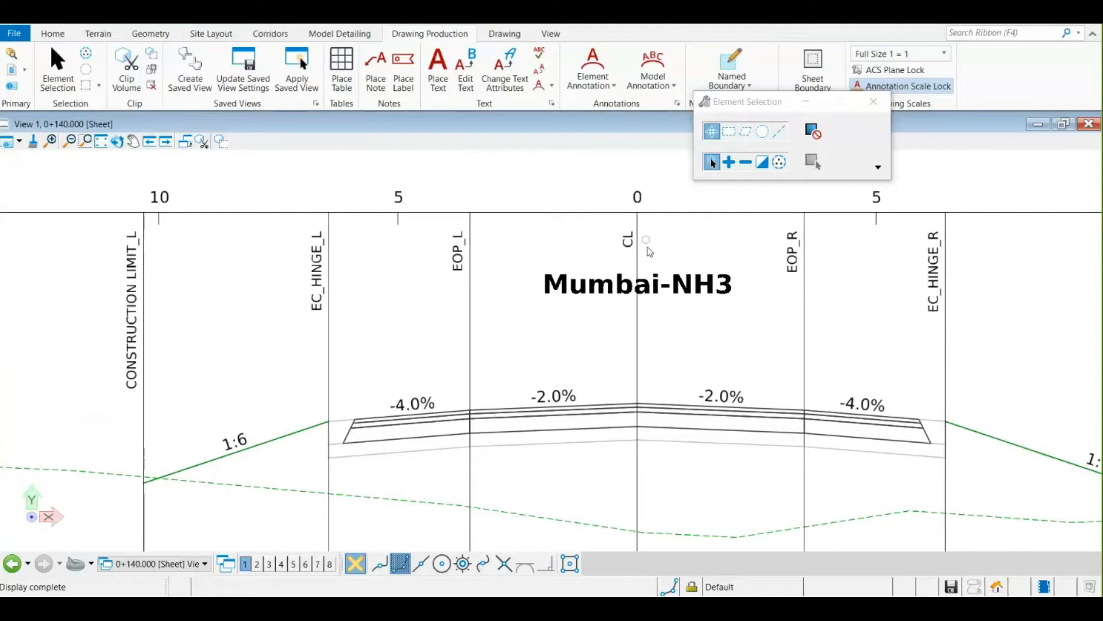
{"action": "scroll", "coordinate": [189, 286], "scroll_direction": "down", "scroll_amount": 3}
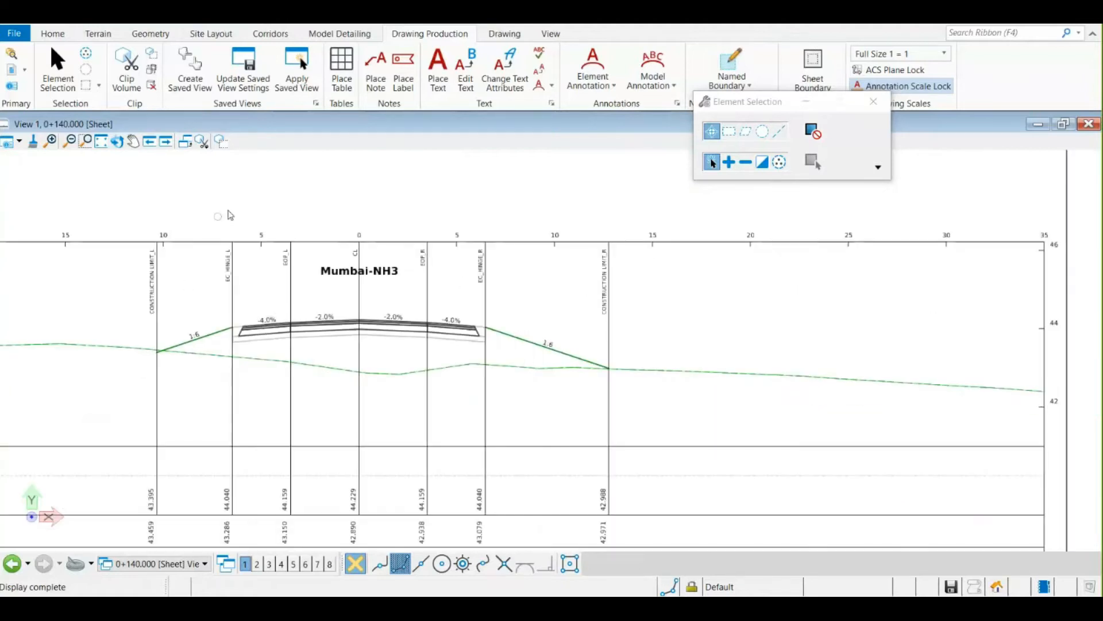
{"action": "scroll", "coordinate": [230, 421], "scroll_direction": "up", "scroll_amount": 5}
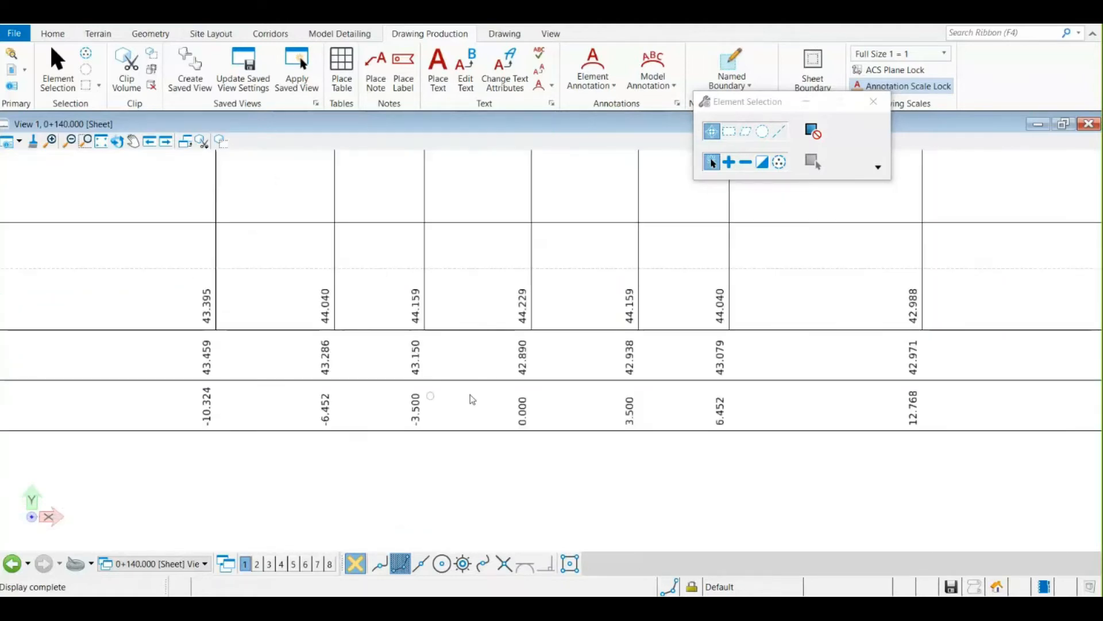
{"action": "scroll", "coordinate": [517, 287], "scroll_direction": "up", "scroll_amount": 2}
{"action": "scroll", "coordinate": [530, 177], "scroll_direction": "down", "scroll_amount": 5}
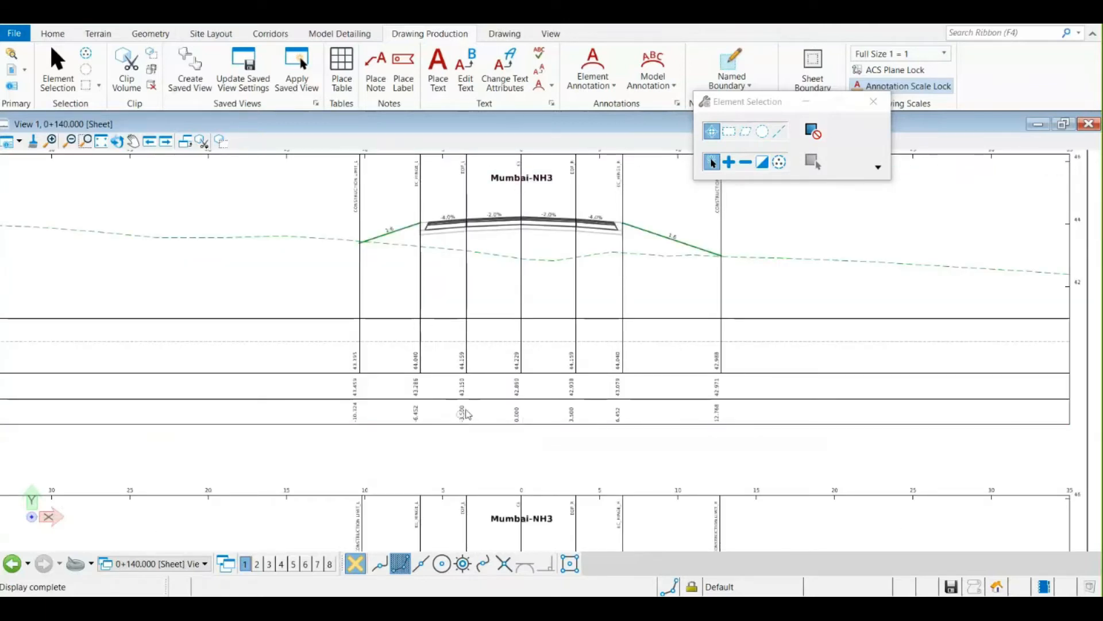
{"action": "scroll", "coordinate": [544, 413], "scroll_direction": "up", "scroll_amount": 1}
{"action": "scroll", "coordinate": [545, 413], "scroll_direction": "up", "scroll_amount": 1}
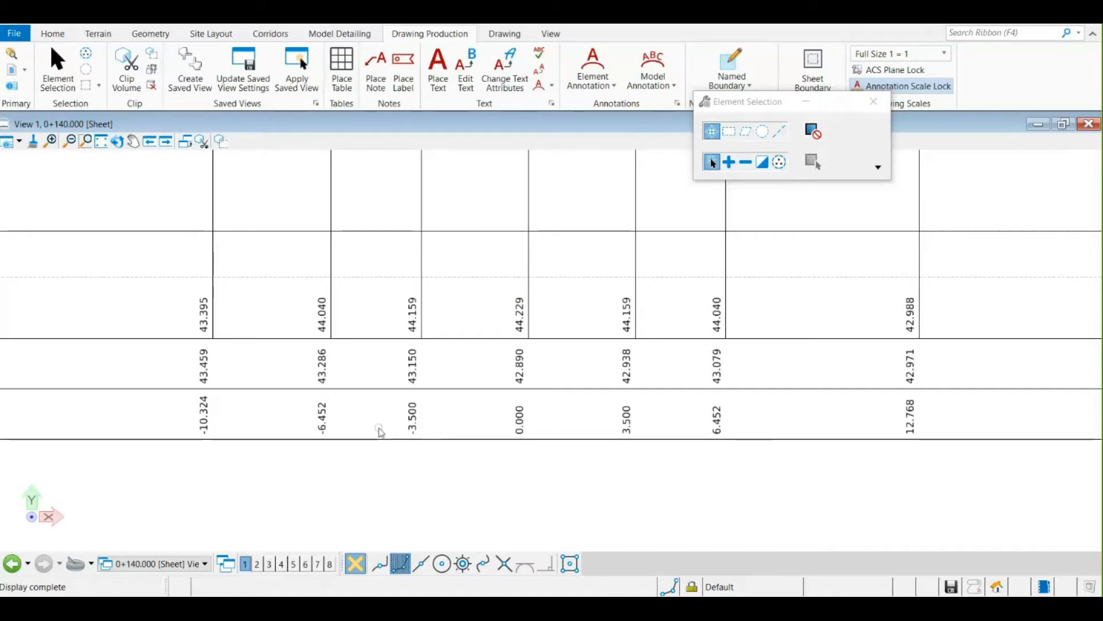
{"action": "scroll", "coordinate": [741, 389], "scroll_direction": "down", "scroll_amount": 3}
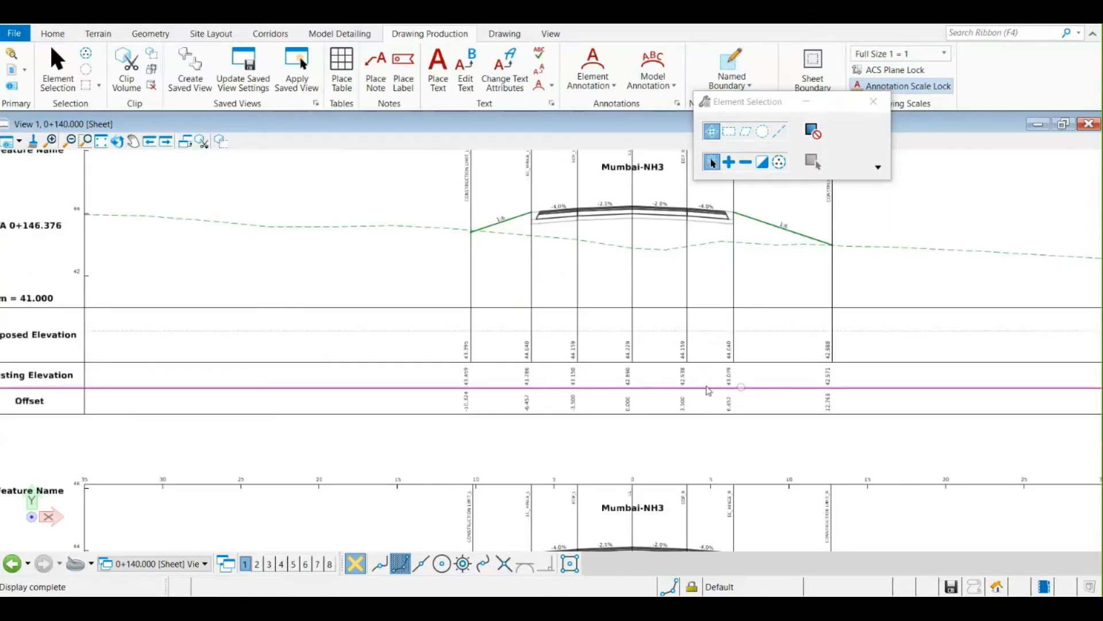
{"action": "scroll", "coordinate": [709, 390], "scroll_direction": "down", "scroll_amount": 1}
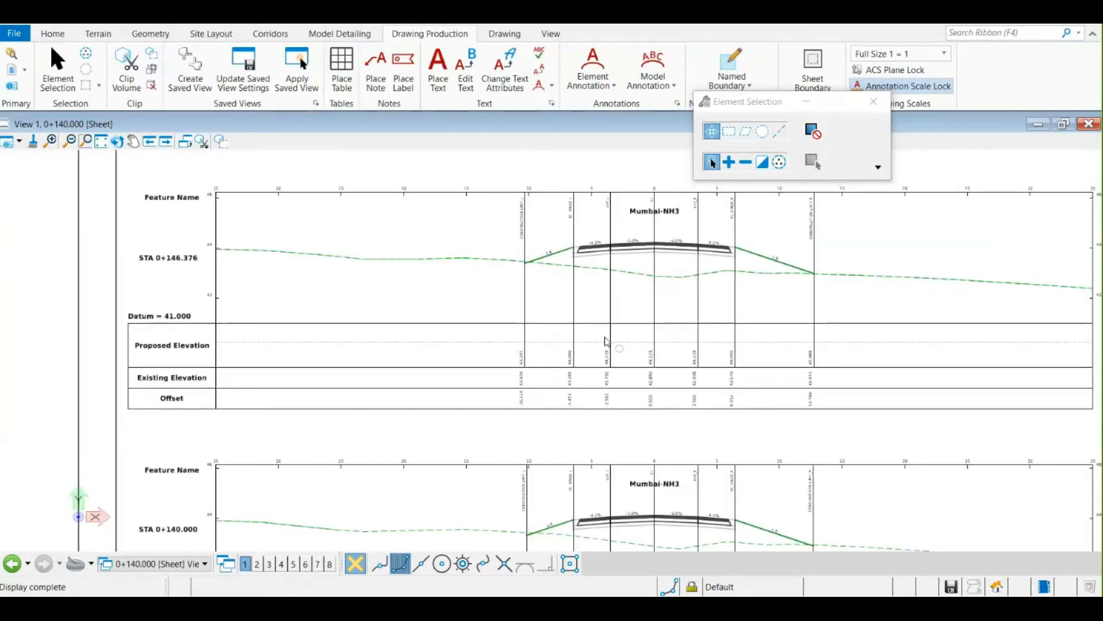
{"action": "scroll", "coordinate": [605, 342], "scroll_direction": "down", "scroll_amount": 3}
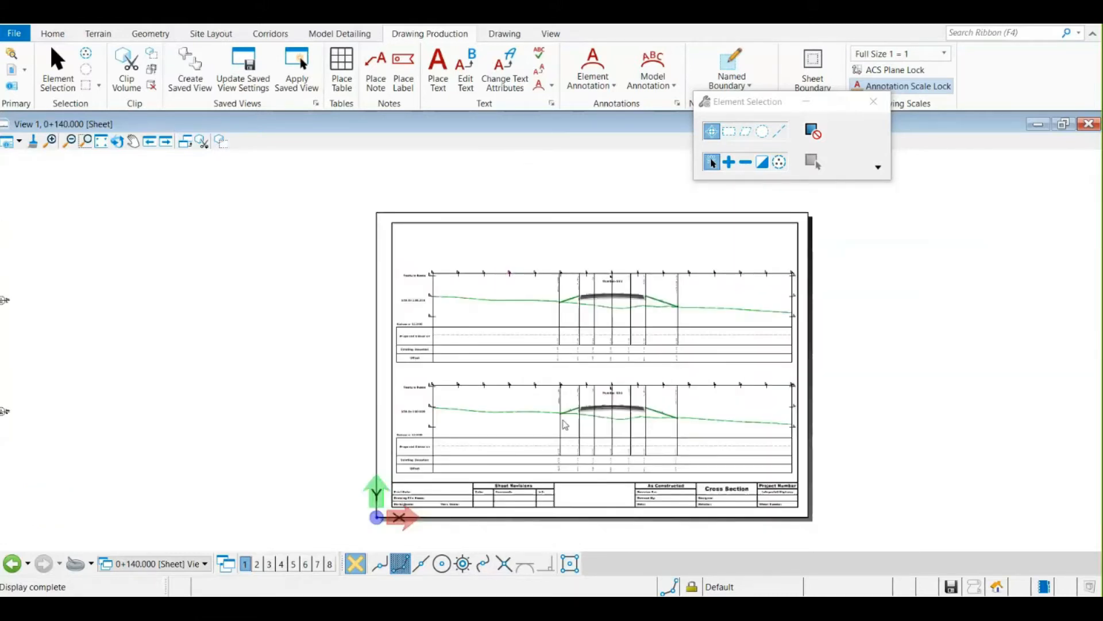
{"action": "scroll", "coordinate": [565, 425], "scroll_direction": "up", "scroll_amount": 4}
{"action": "scroll", "coordinate": [566, 425], "scroll_direction": "down", "scroll_amount": 3}
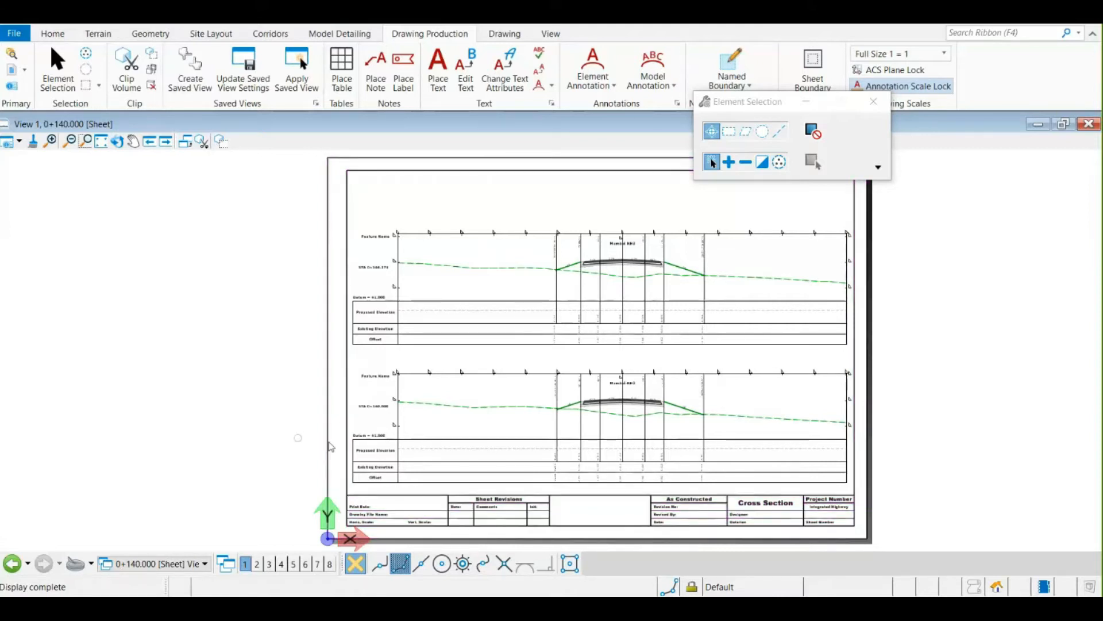
{"action": "scroll", "coordinate": [330, 446], "scroll_direction": "up", "scroll_amount": 2}
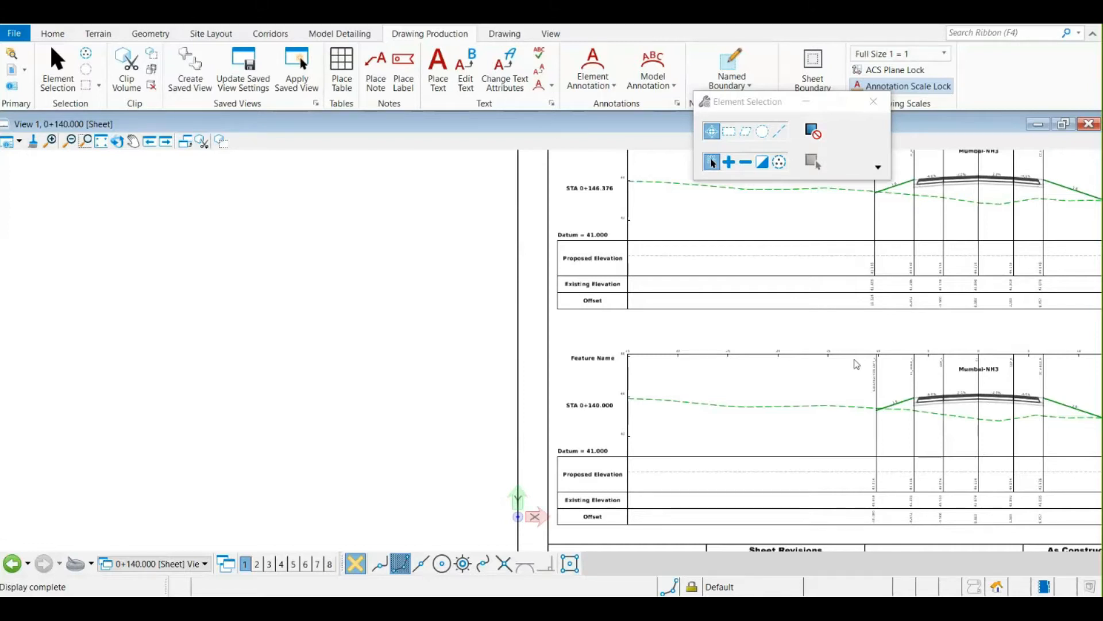
{"action": "scroll", "coordinate": [753, 362], "scroll_direction": "down", "scroll_amount": 2}
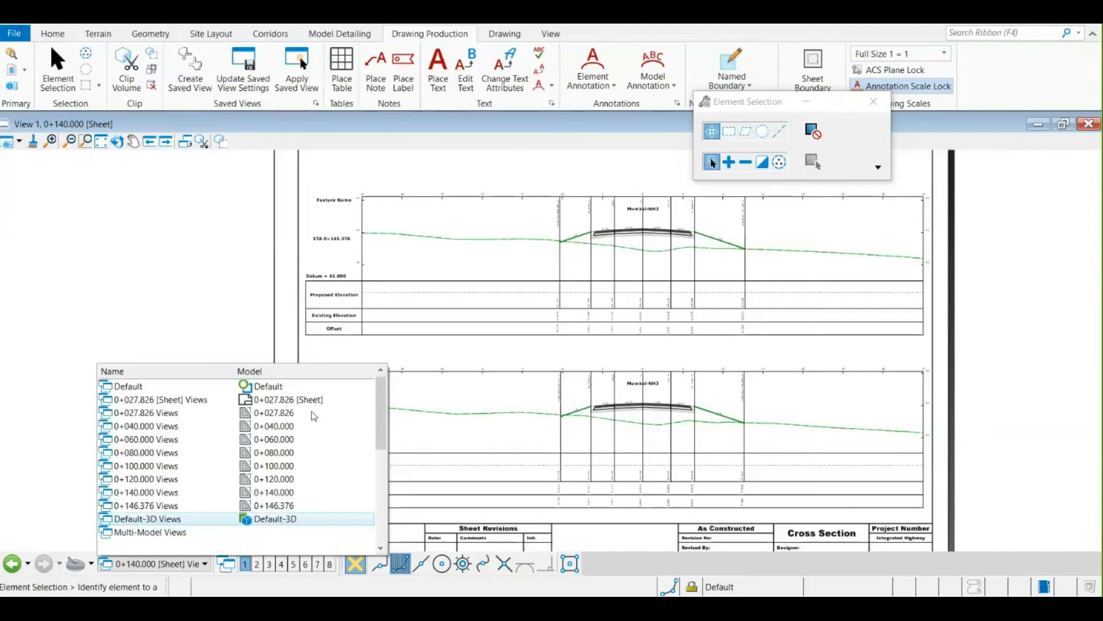
Step: Switch to the Default model view and look through the list of available drawing and sheet views
{"action": "left_click", "coordinate": [294, 386]}
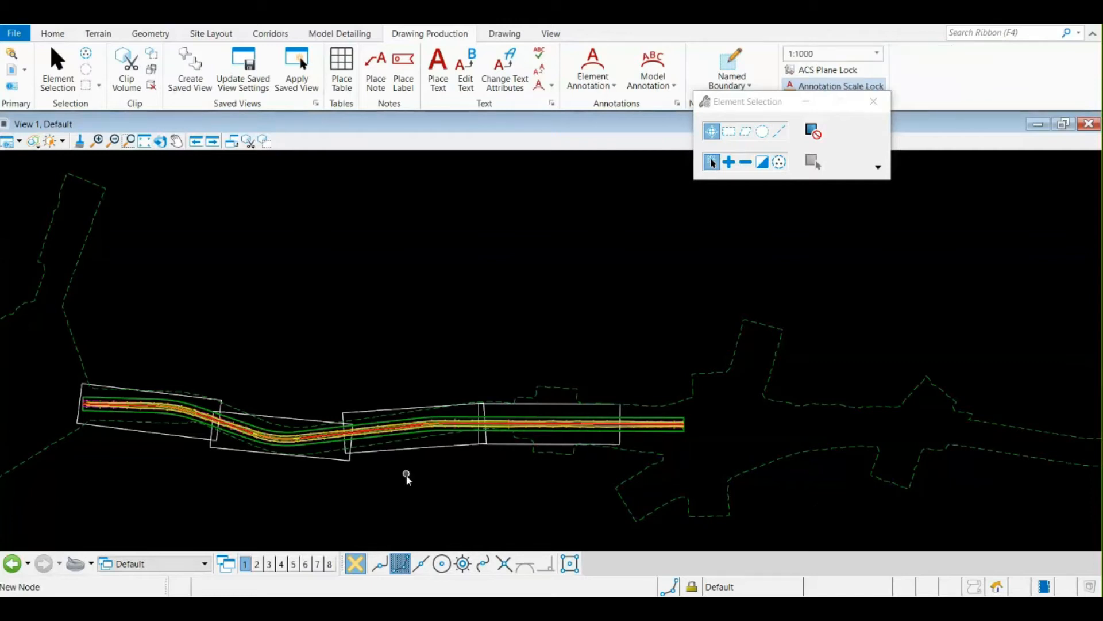
{"action": "left_click", "coordinate": [146, 568]}
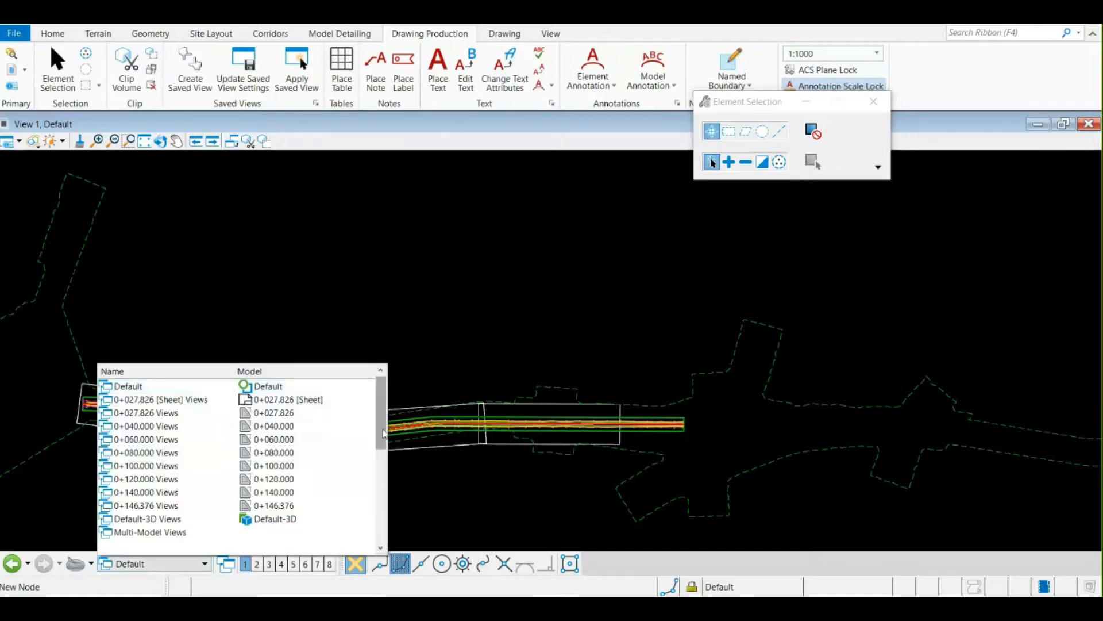
{"action": "scroll", "coordinate": [384, 432], "scroll_direction": "down", "scroll_amount": 5}
{"action": "scroll", "coordinate": [384, 429], "scroll_direction": "up", "scroll_amount": 4}
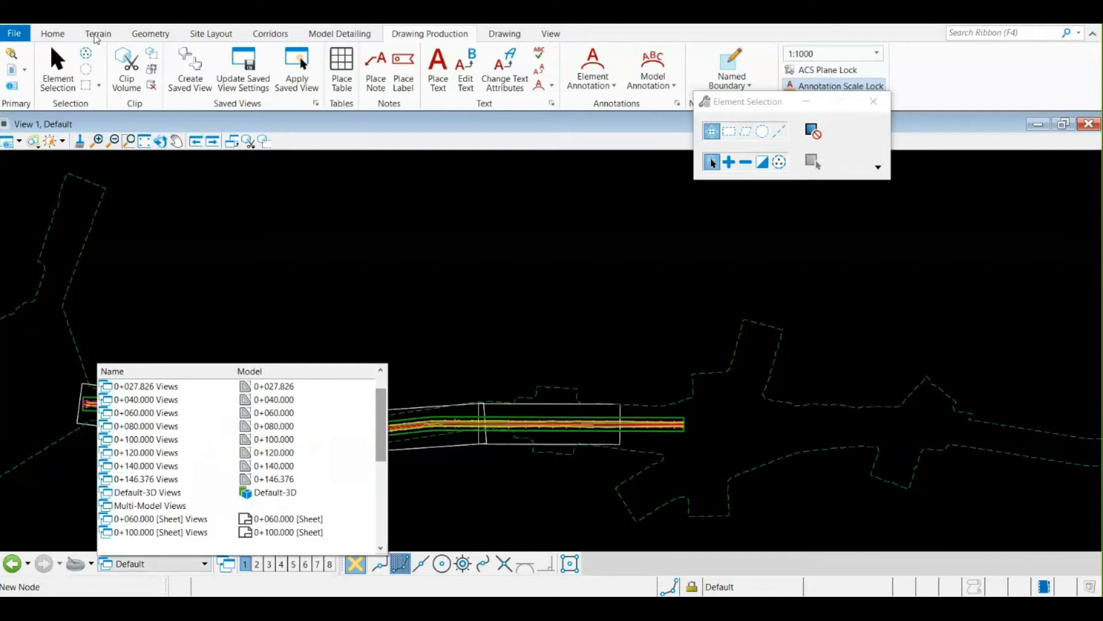
Step: Open the Models list and look through the plan, profile and cross-section drawing and sheet models
{"action": "left_click", "coordinate": [52, 34]}
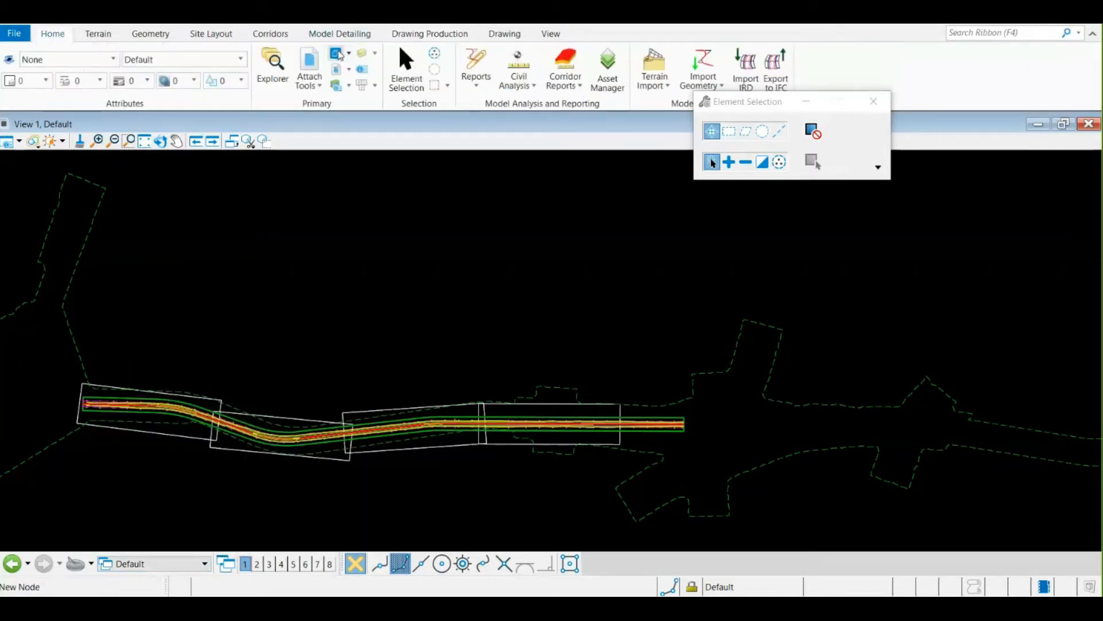
{"action": "left_click", "coordinate": [339, 55]}
{"action": "scroll", "coordinate": [217, 327], "scroll_direction": "down", "scroll_amount": 4}
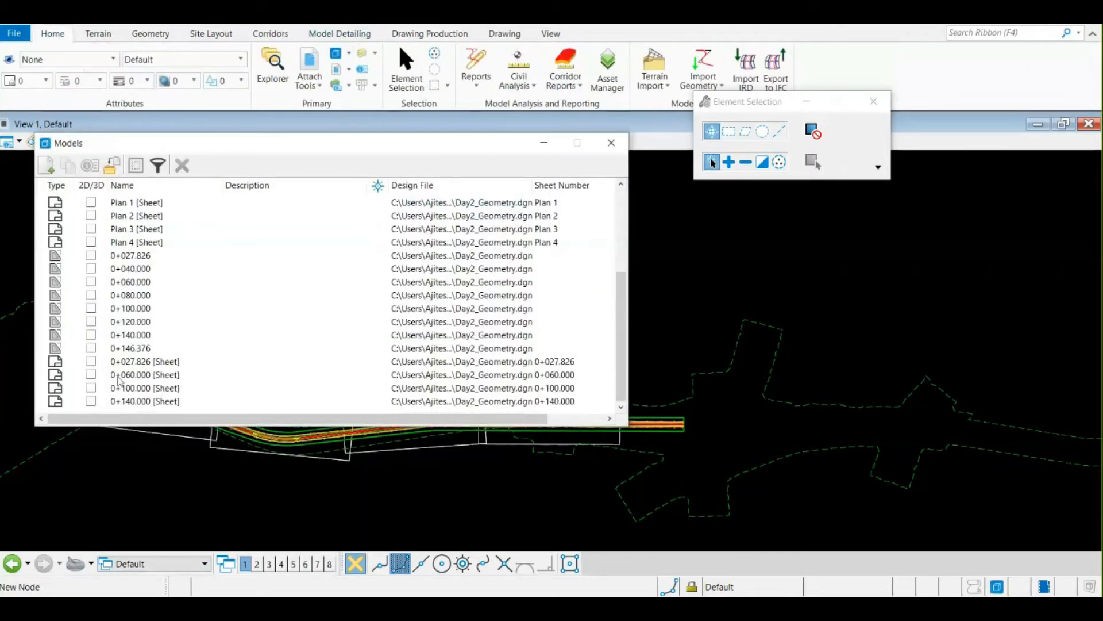
Step: Review the file formats available for export among the common and exchange file types
{"action": "left_click", "coordinate": [19, 36]}
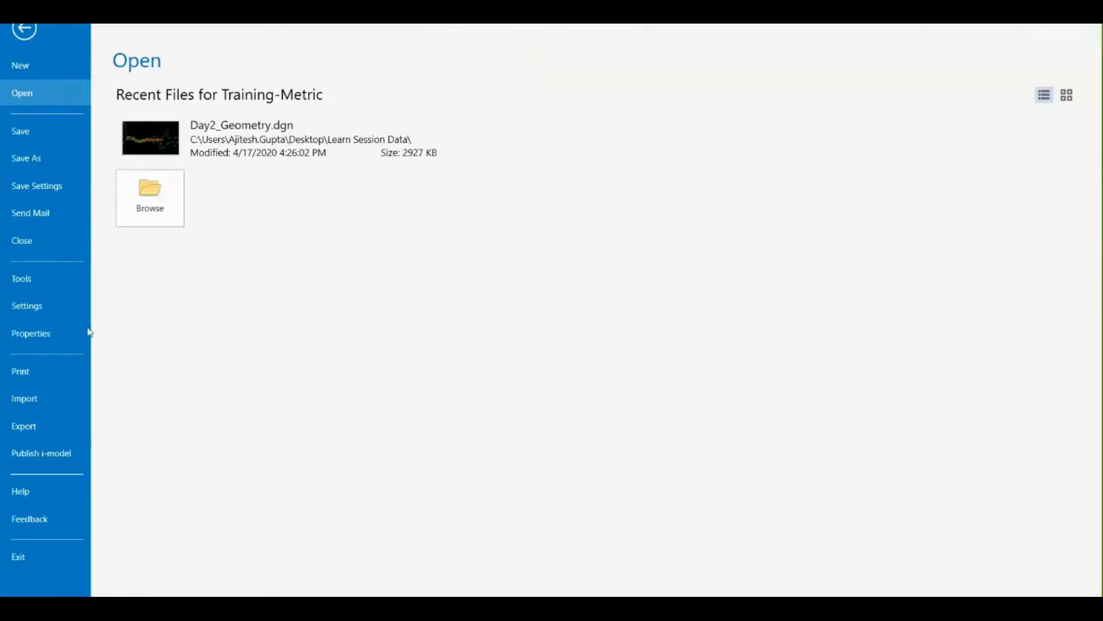
{"action": "left_click", "coordinate": [45, 427]}
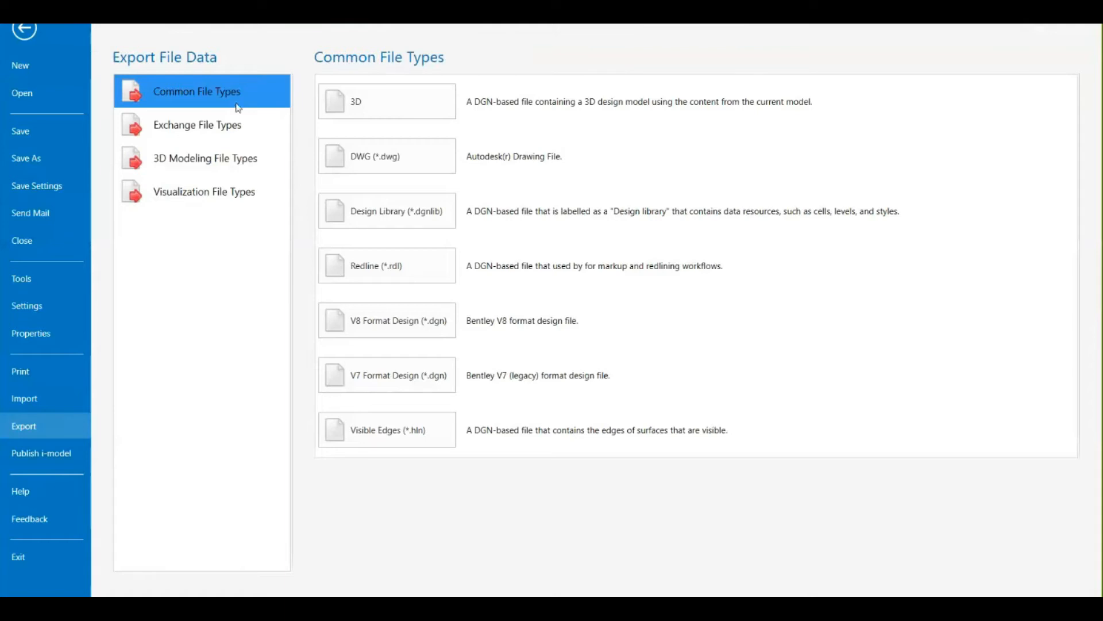
{"action": "left_click", "coordinate": [246, 137]}
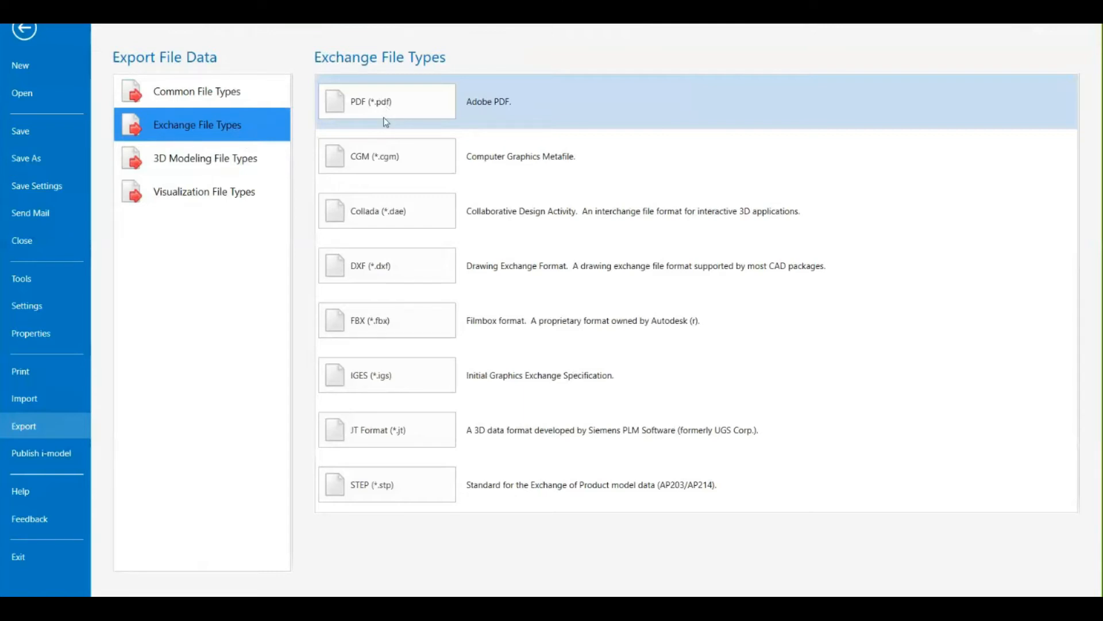
{"action": "left_click", "coordinate": [207, 89]}
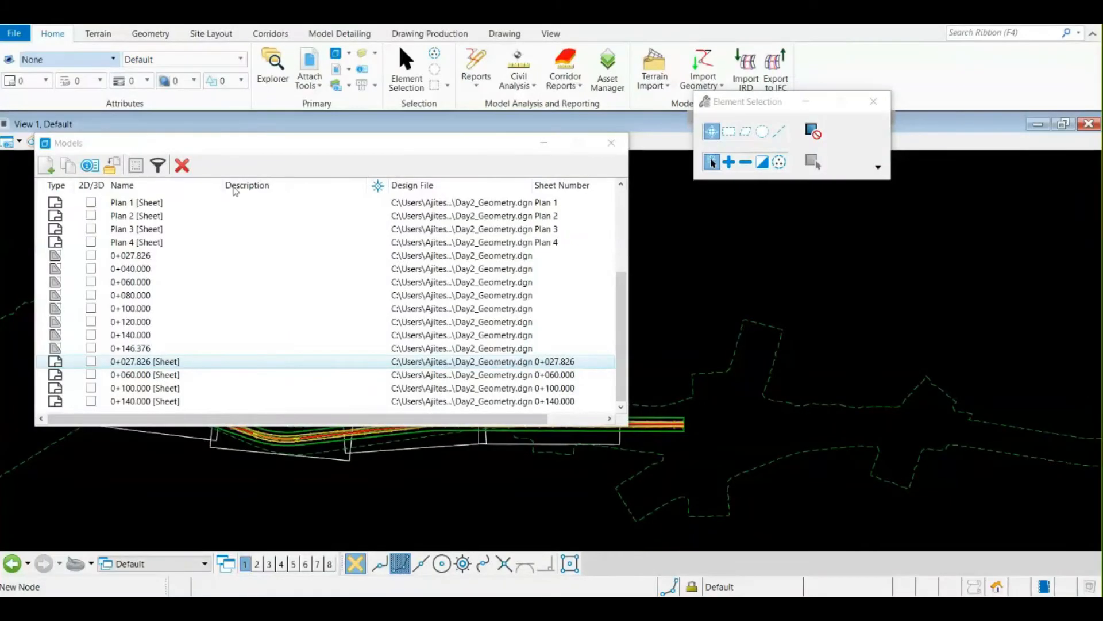
Step: Select all models in the Models list, review them through to the 0+140.000 sheet, and close the list
{"action": "left_click", "coordinate": [201, 214]}
{"action": "key", "text": "ctrl+a"}
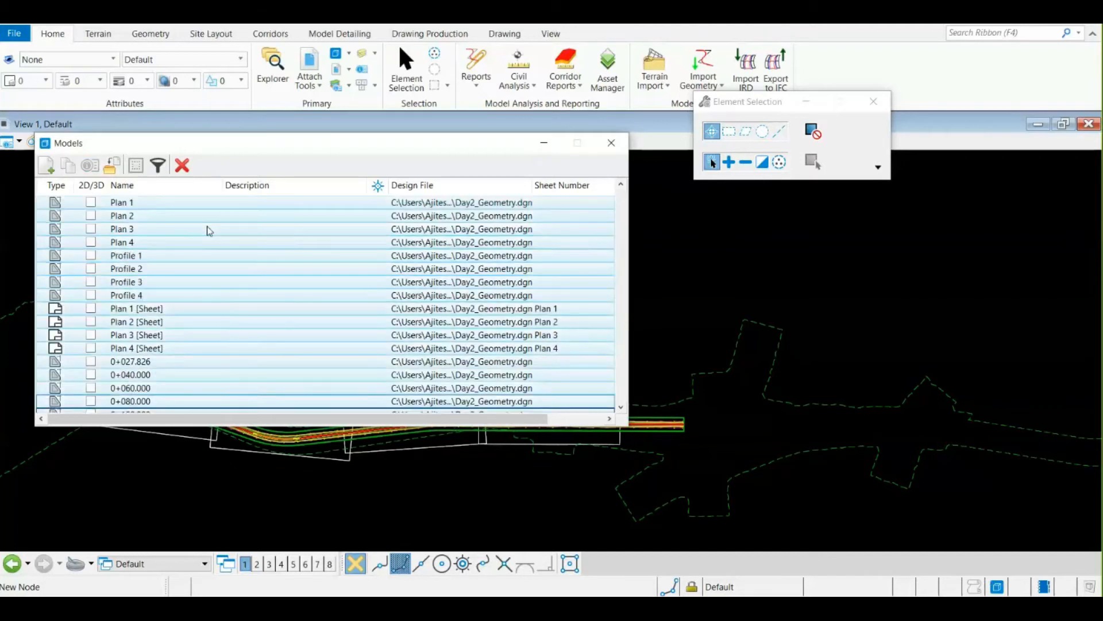
{"action": "key", "text": "shift+Down"}
{"action": "key", "text": "shift+Down"}
{"action": "key", "text": "shift+Down"}
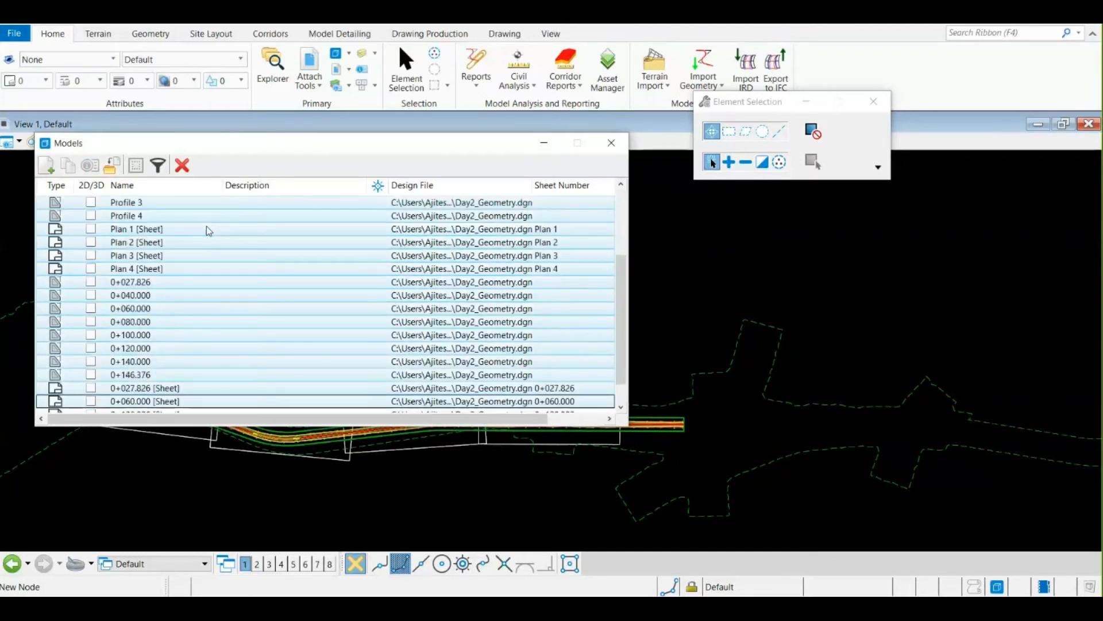
{"action": "key", "text": "shift+Down"}
{"action": "key", "text": "shift+Down"}
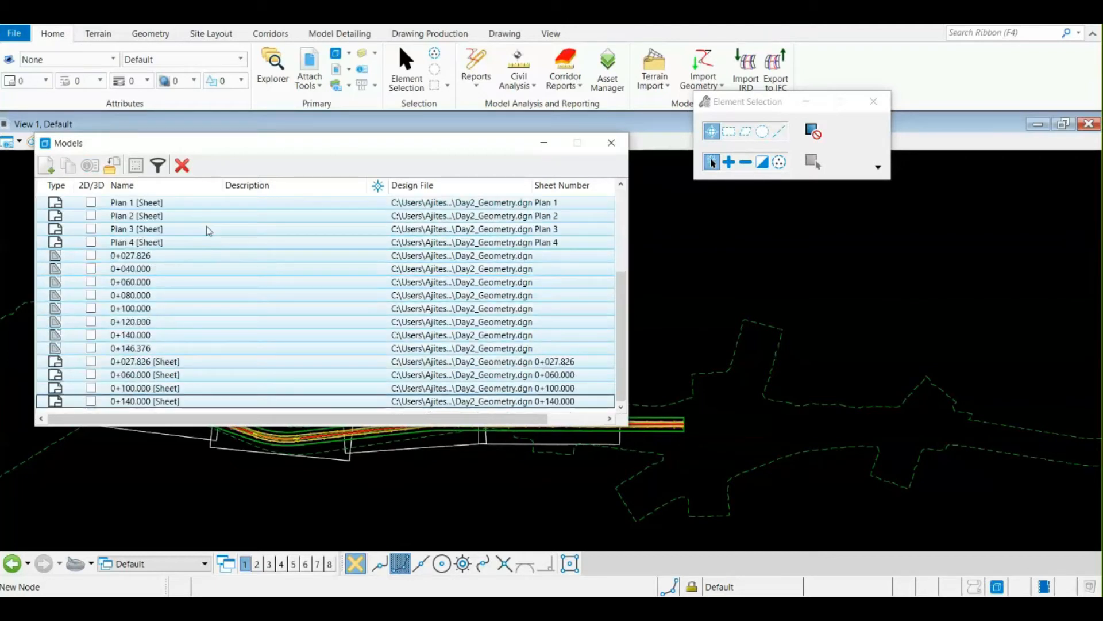
{"action": "left_click", "coordinate": [611, 142]}
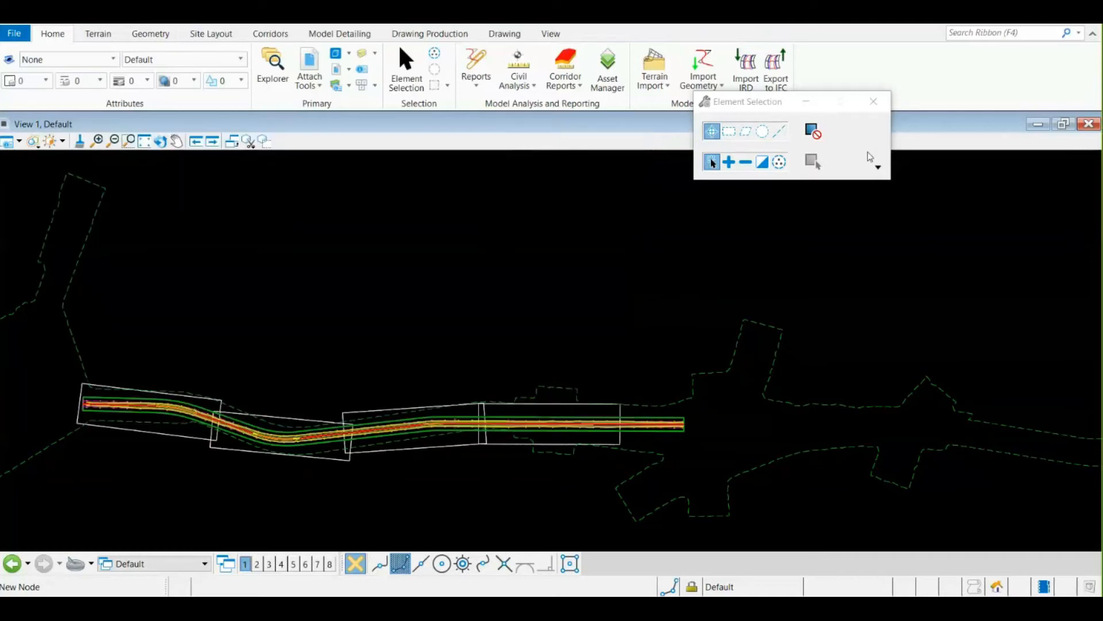
{"action": "left_click", "coordinate": [430, 34]}
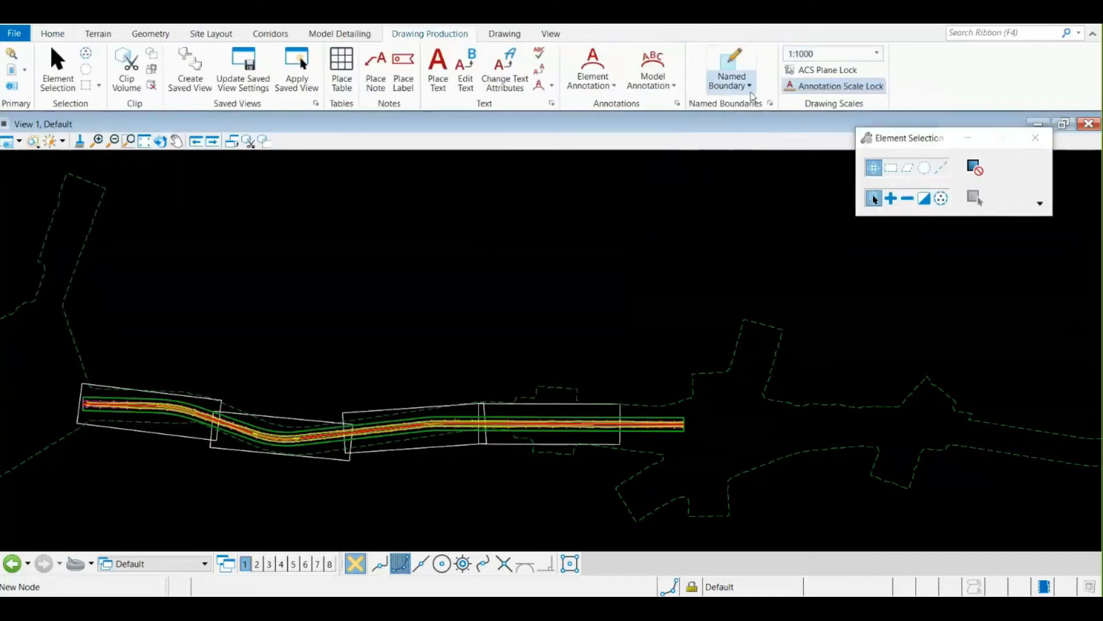
{"action": "left_click", "coordinate": [731, 81]}
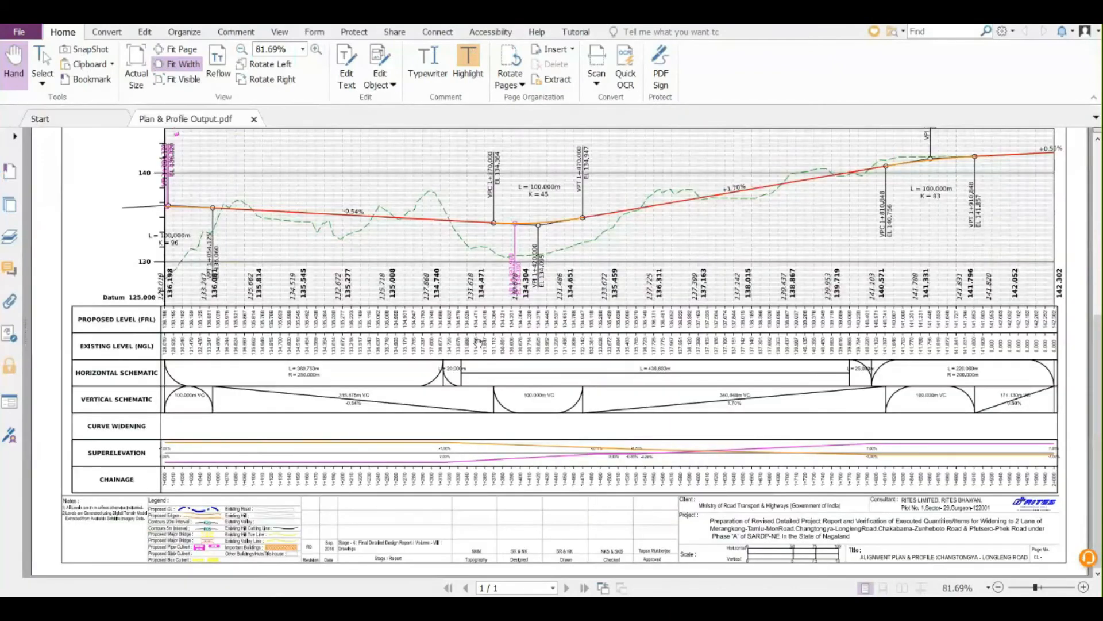
Step: Examine the alignment plan, profile graph, elevation, schematic and superelevation rows, and title block in Plan & Profile Output.pdf
{"action": "scroll", "coordinate": [668, 345], "scroll_direction": "up", "scroll_amount": 4}
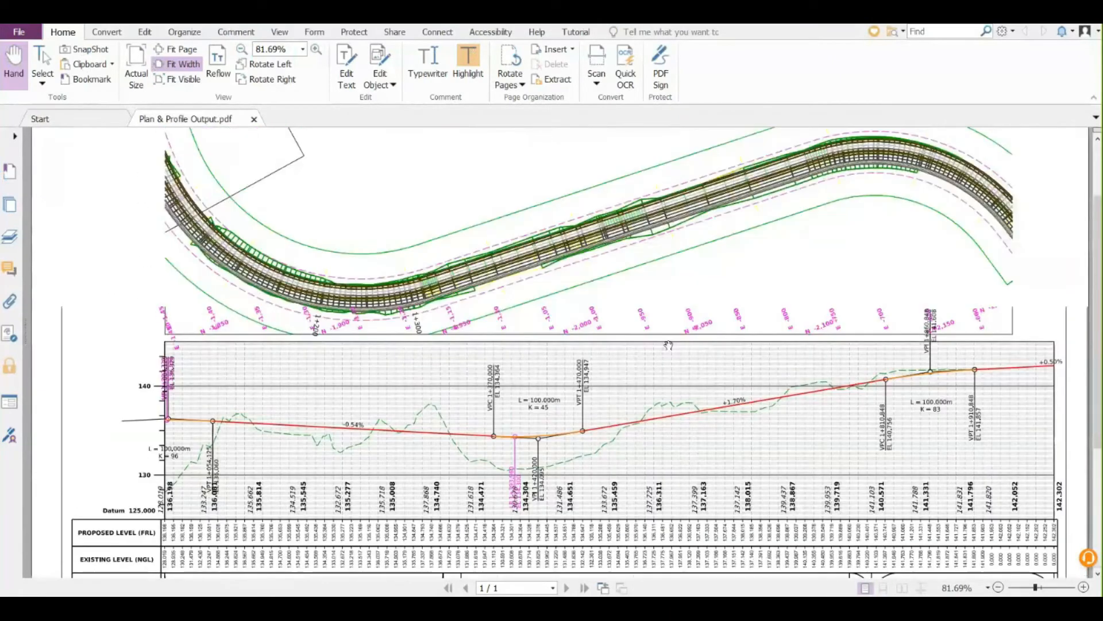
{"action": "scroll", "coordinate": [665, 448], "scroll_direction": "down", "scroll_amount": 1}
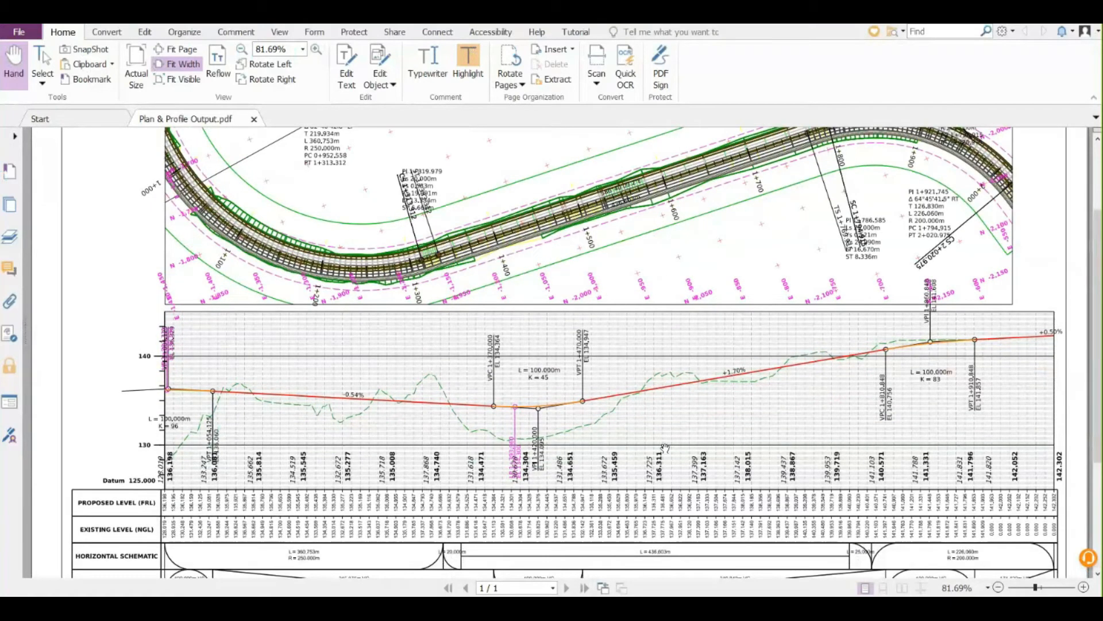
{"action": "scroll", "coordinate": [665, 448], "scroll_direction": "down", "scroll_amount": 3}
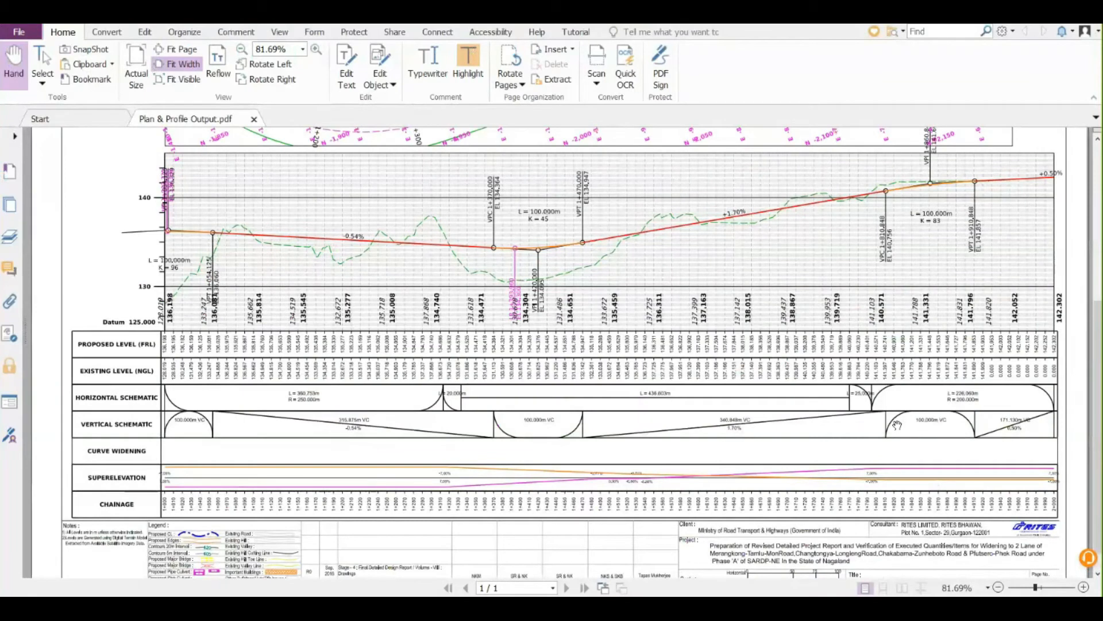
{"action": "scroll", "coordinate": [897, 426], "scroll_direction": "up", "scroll_amount": 1}
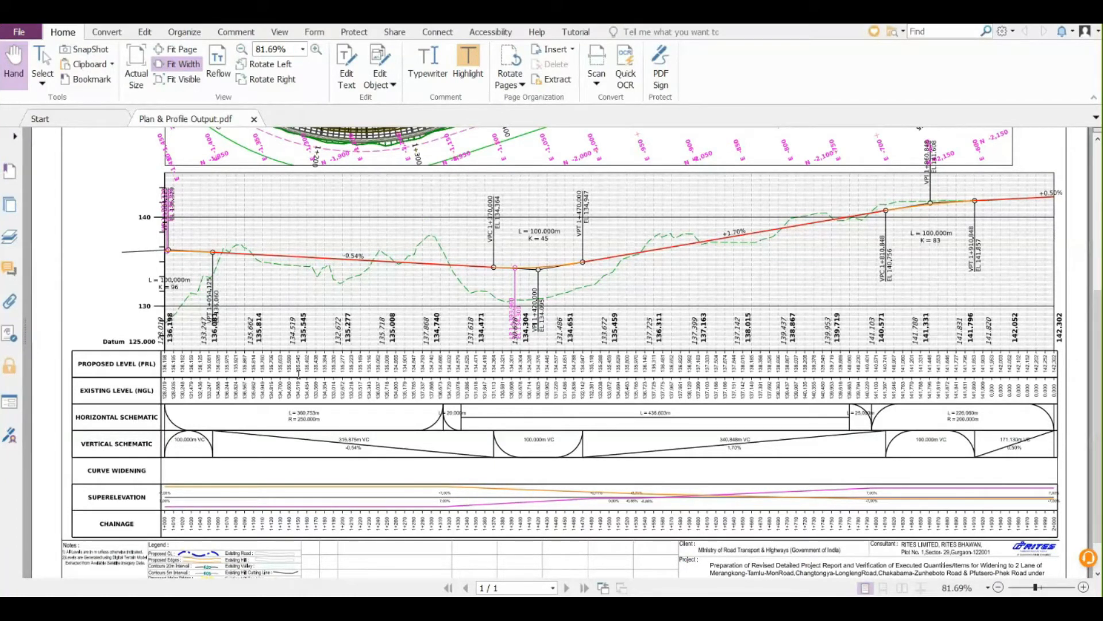
{"action": "scroll", "coordinate": [565, 316], "scroll_direction": "down", "scroll_amount": 2}
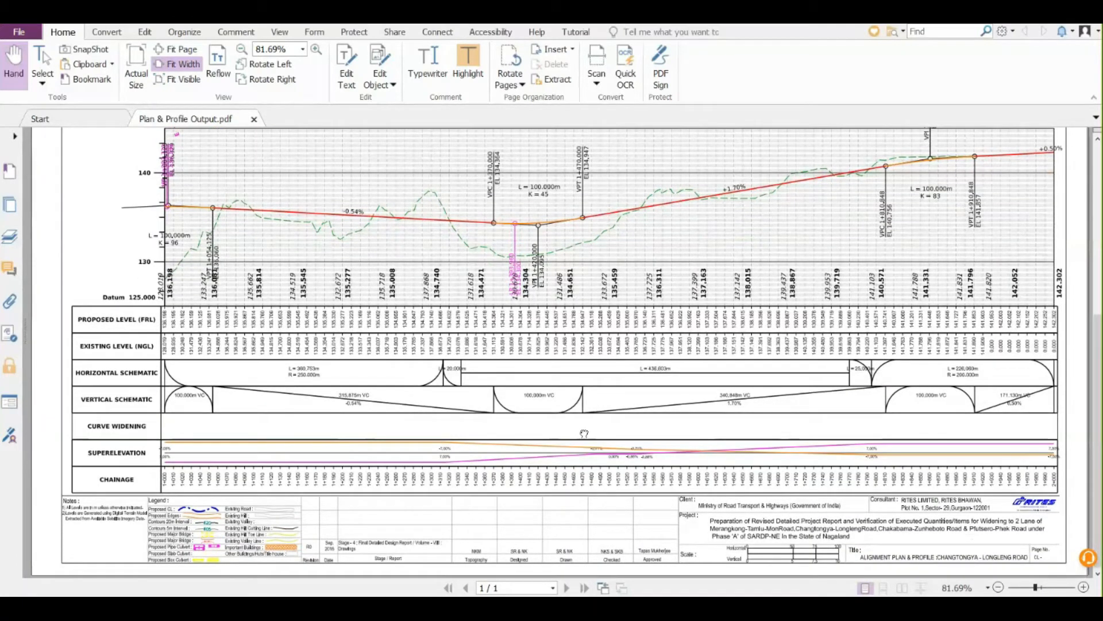
Step: Switch from the PDF to the road design model and examine the civil cell tools and the corridor's straight end section
{"action": "scroll", "coordinate": [583, 433], "scroll_direction": "up", "scroll_amount": 4}
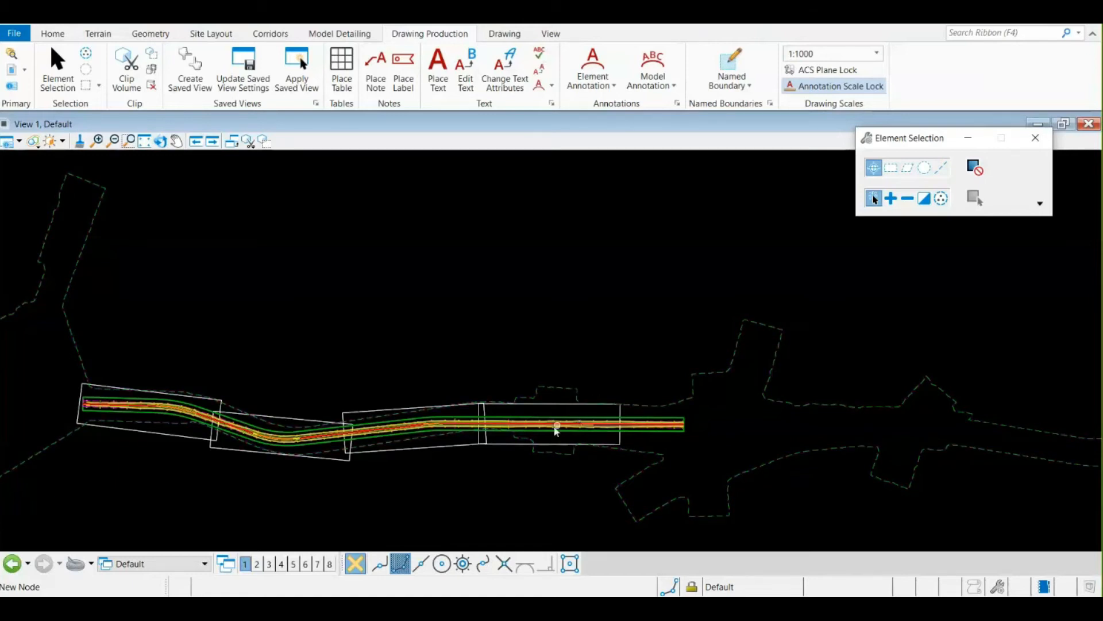
{"action": "scroll", "coordinate": [556, 431], "scroll_direction": "up", "scroll_amount": 5}
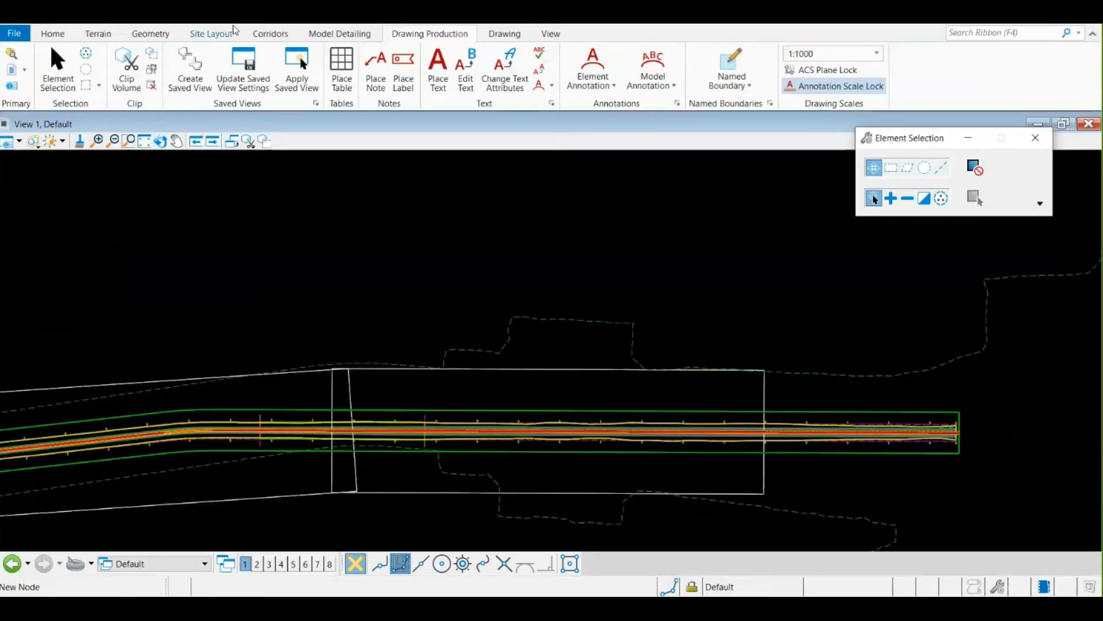
{"action": "left_click", "coordinate": [234, 33]}
{"action": "left_click", "coordinate": [339, 33]}
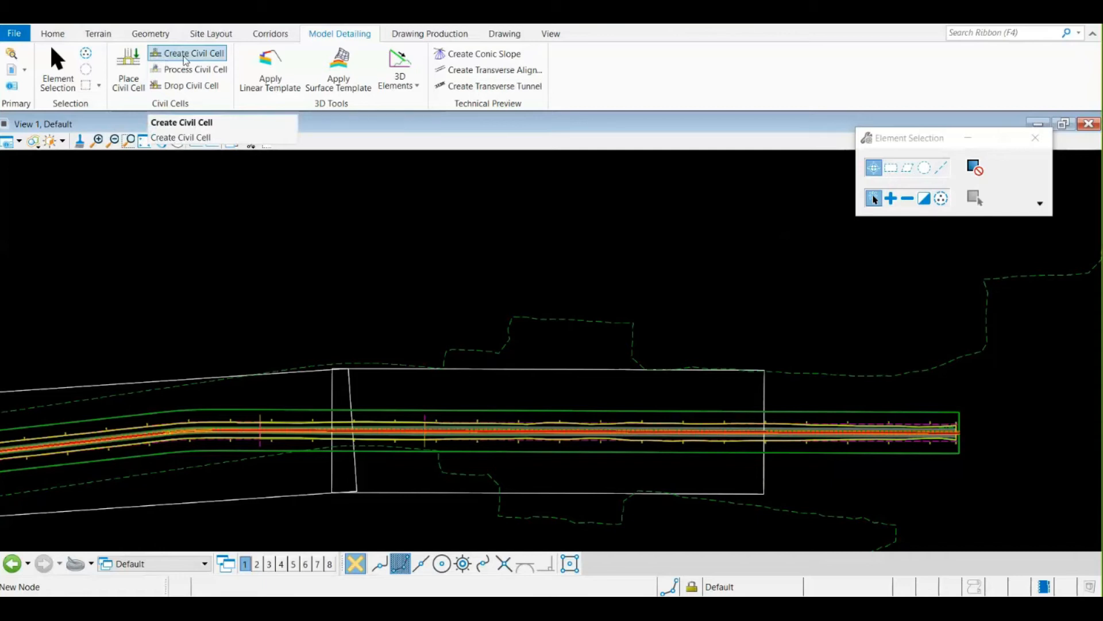
{"action": "scroll", "coordinate": [596, 423], "scroll_direction": "up", "scroll_amount": 3}
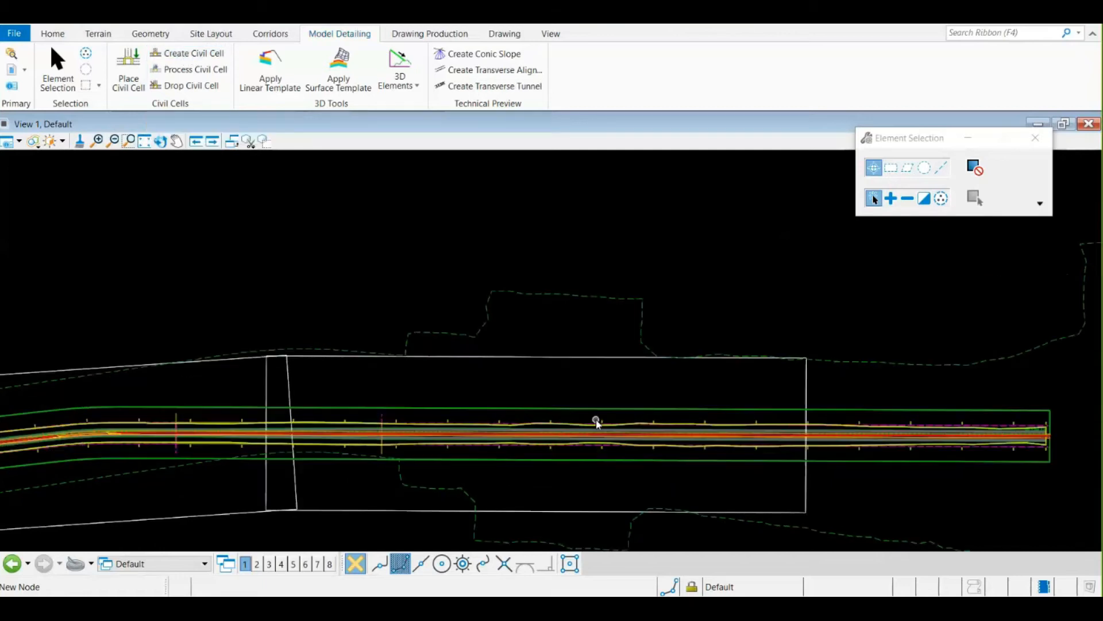
{"action": "left_click", "coordinate": [57, 62]}
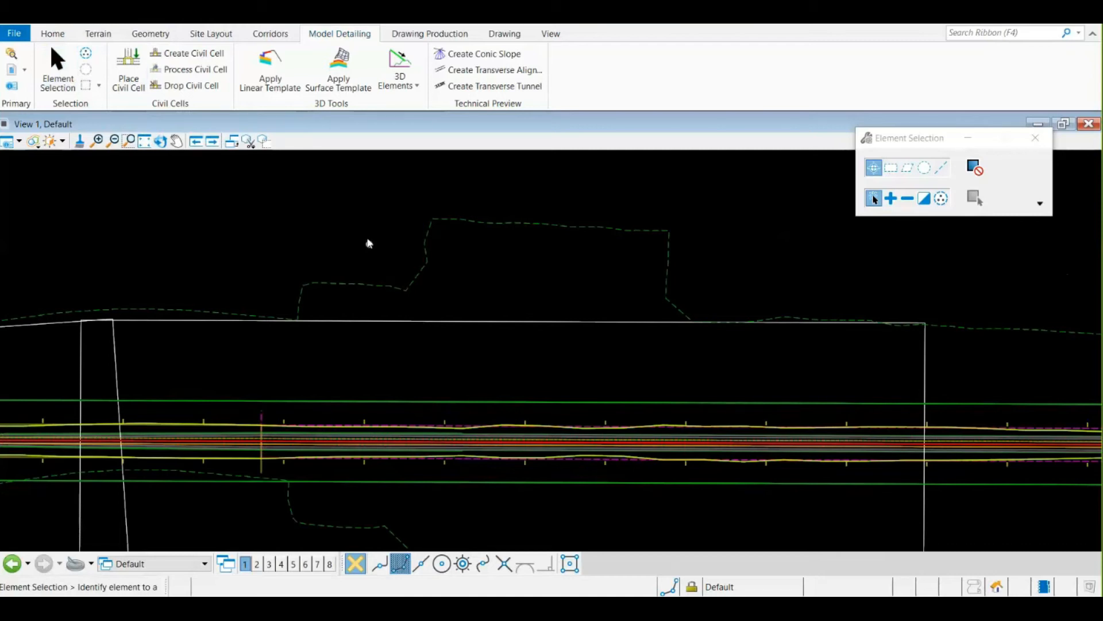
{"action": "scroll", "coordinate": [536, 360], "scroll_direction": "down", "scroll_amount": 5}
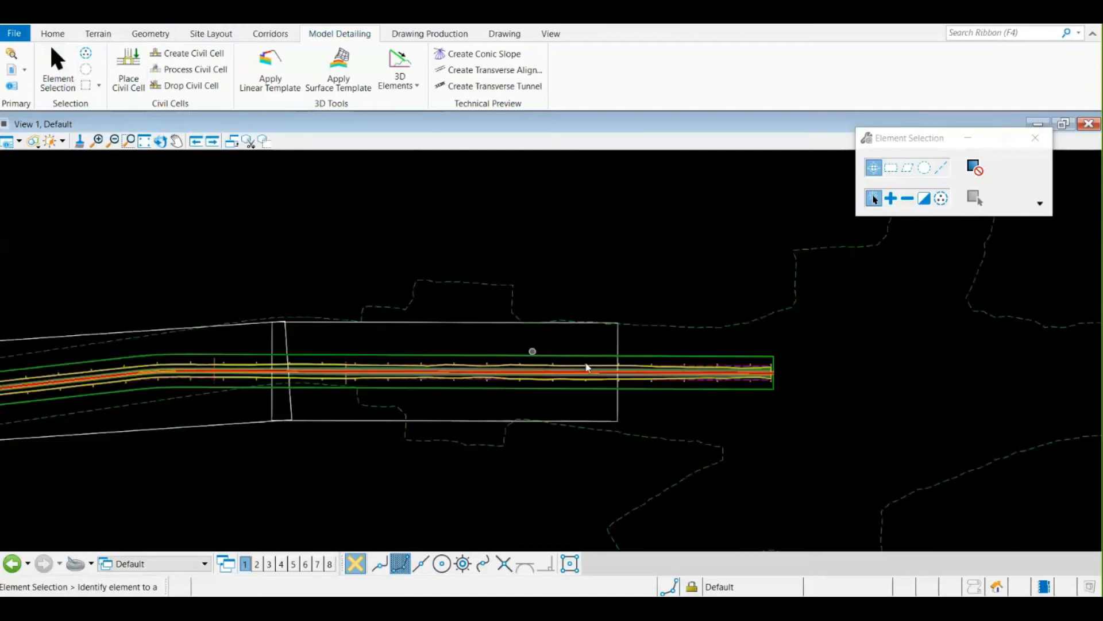
{"action": "scroll", "coordinate": [651, 394], "scroll_direction": "down", "scroll_amount": 1}
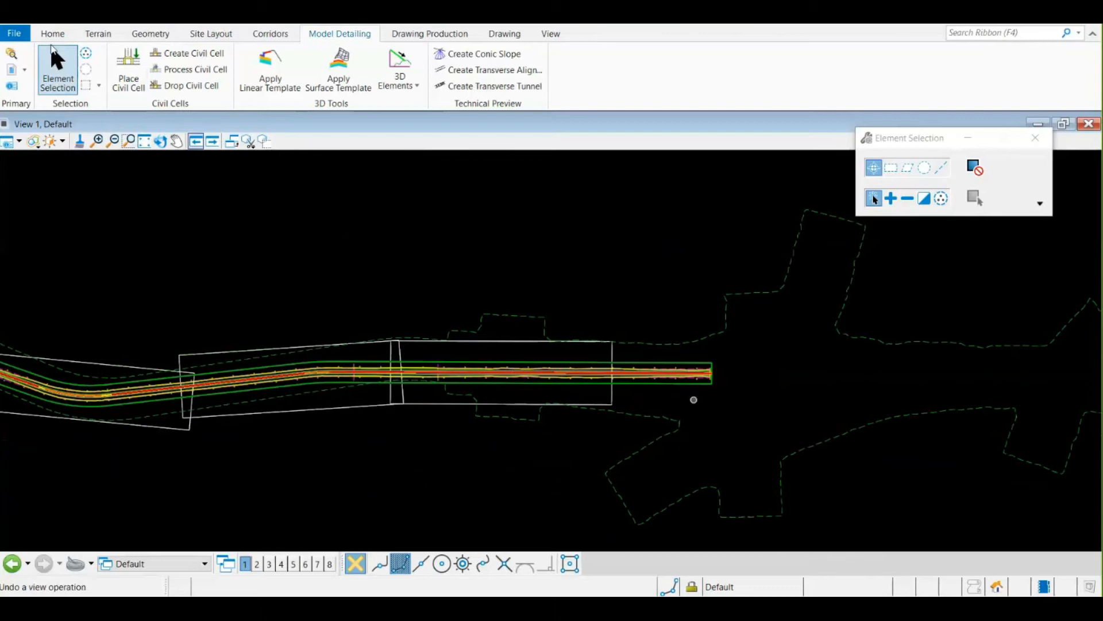
{"action": "left_click", "coordinate": [54, 36]}
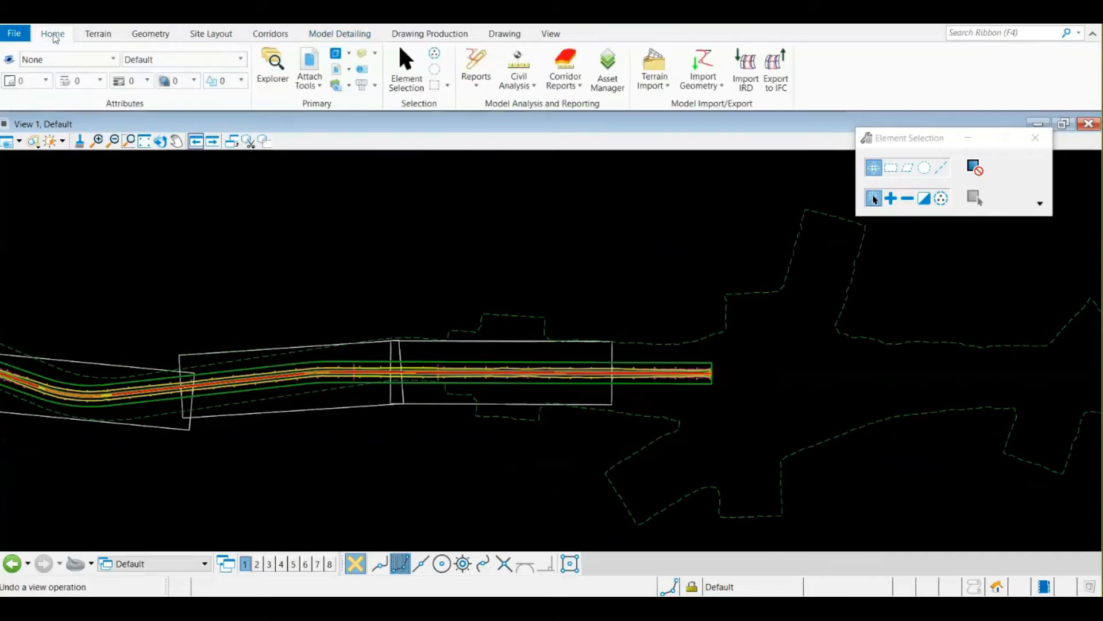
Step: Draw a straight side-road alignment across the corridor with Complex By PI, using the Geom_Baseline_Secondary feature definition
{"action": "left_click", "coordinate": [151, 33]}
{"action": "left_click", "coordinate": [544, 83]}
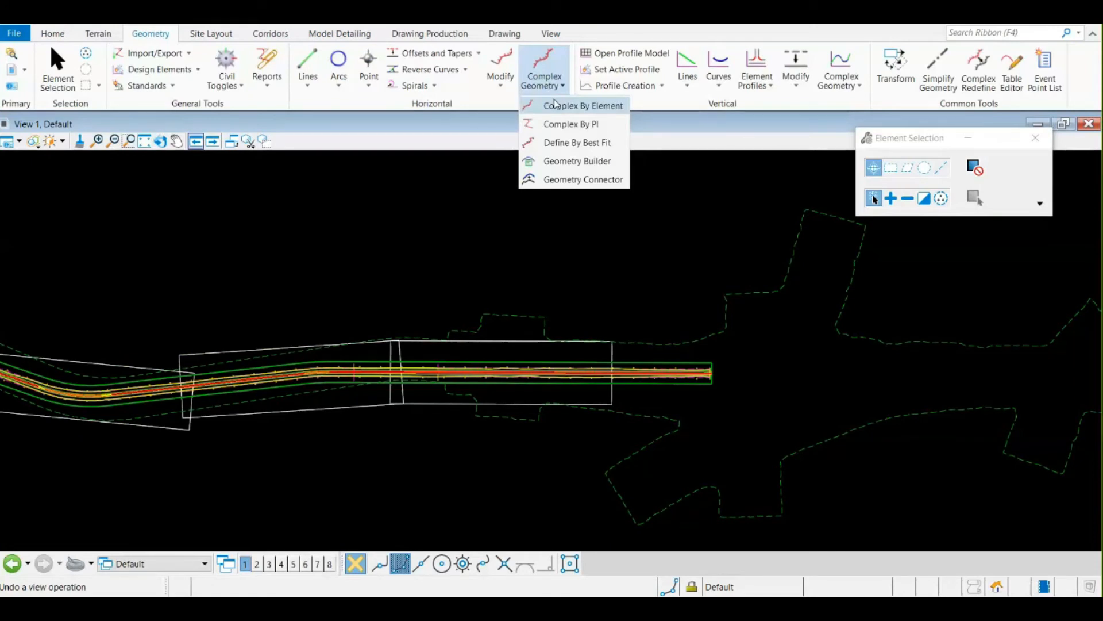
{"action": "left_click", "coordinate": [555, 106]}
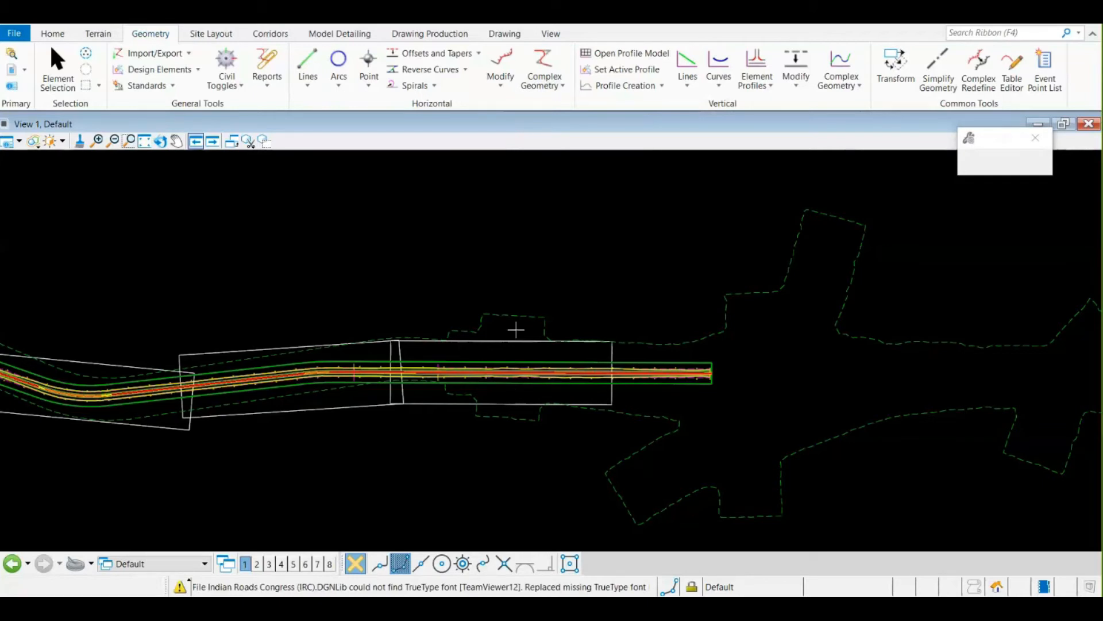
{"action": "left_click", "coordinate": [1043, 333]}
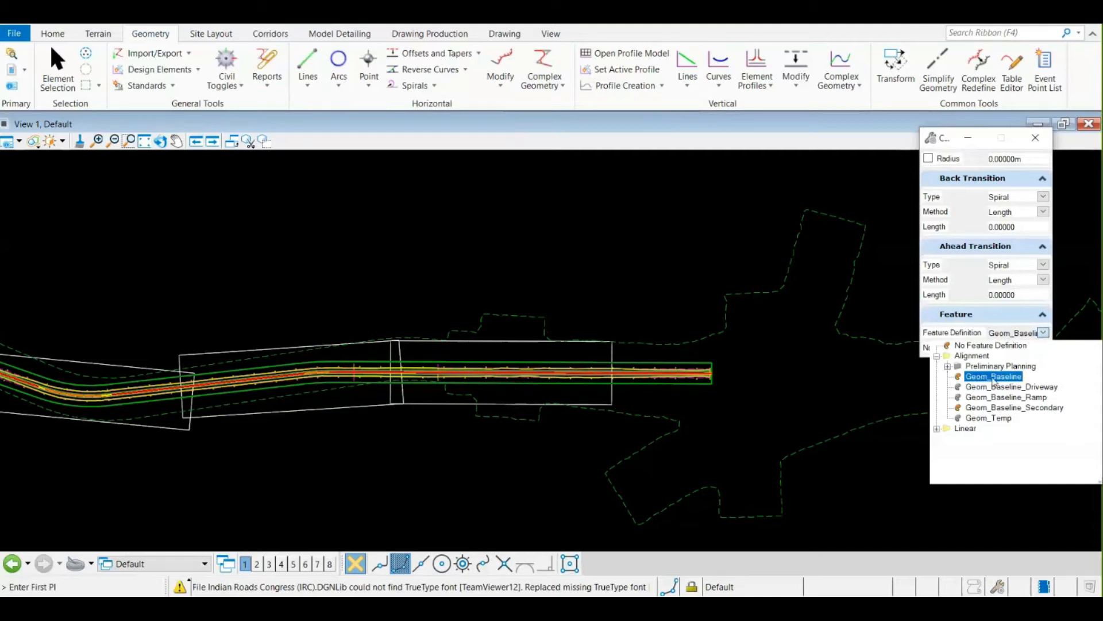
{"action": "left_click", "coordinate": [1004, 409]}
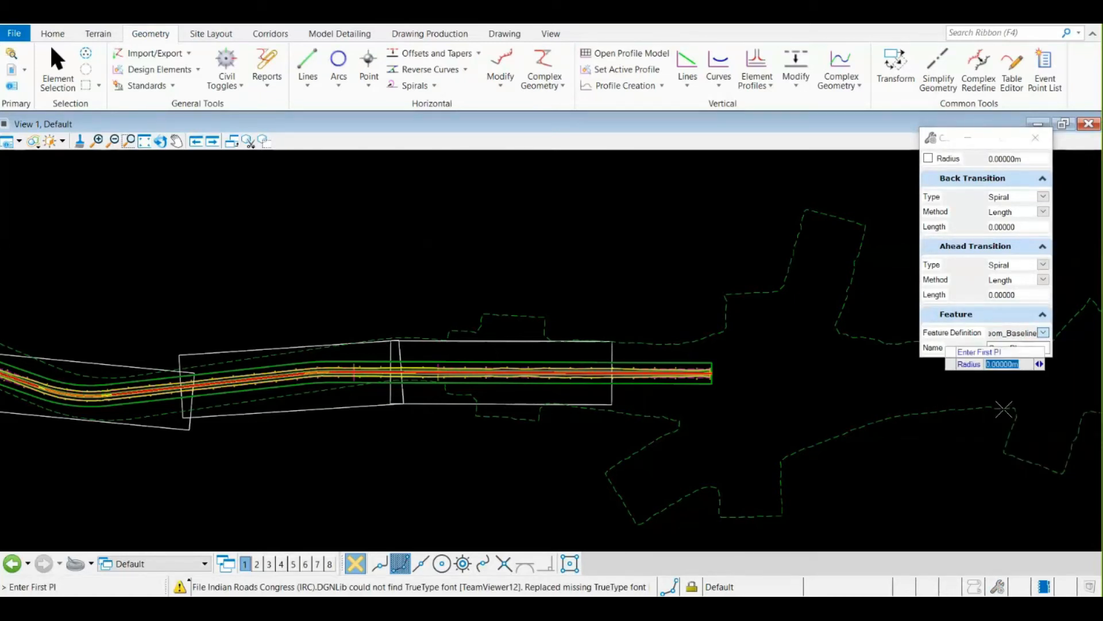
{"action": "left_click", "coordinate": [513, 331]}
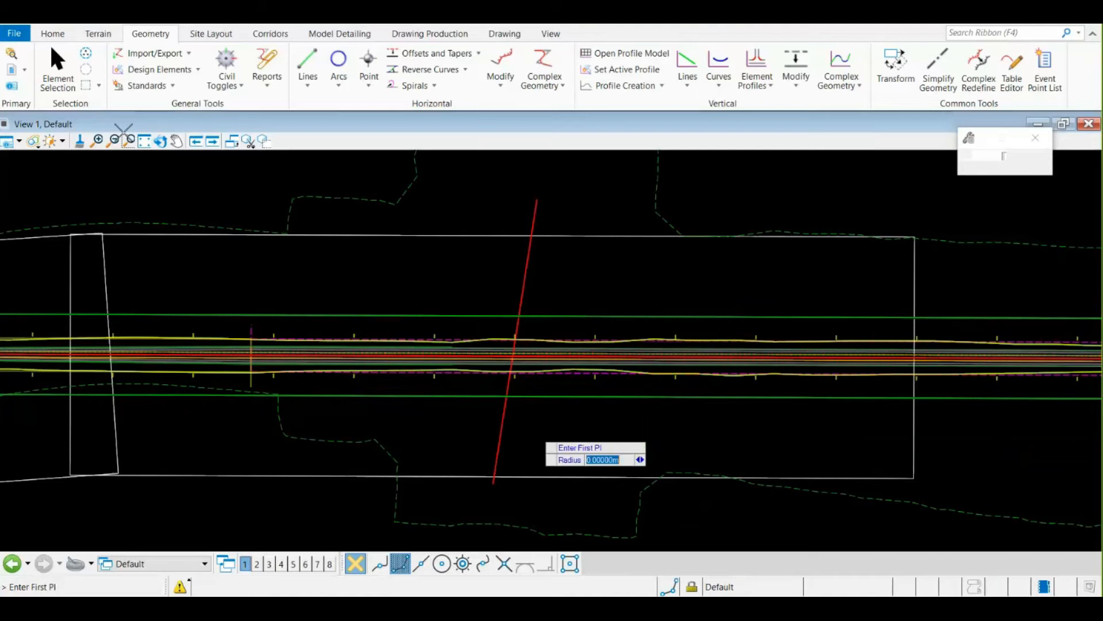
{"action": "left_click", "coordinate": [65, 73]}
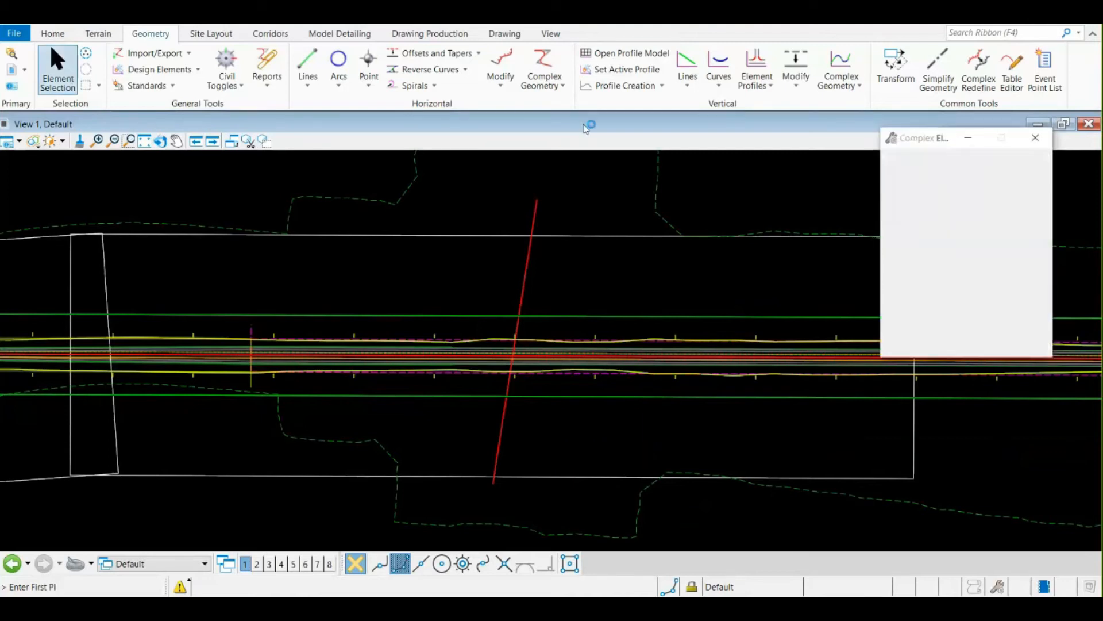
Step: Open the crossing alignment's profile model in View 4, fitting the ground line with clear space above it
{"action": "left_click", "coordinate": [527, 275]}
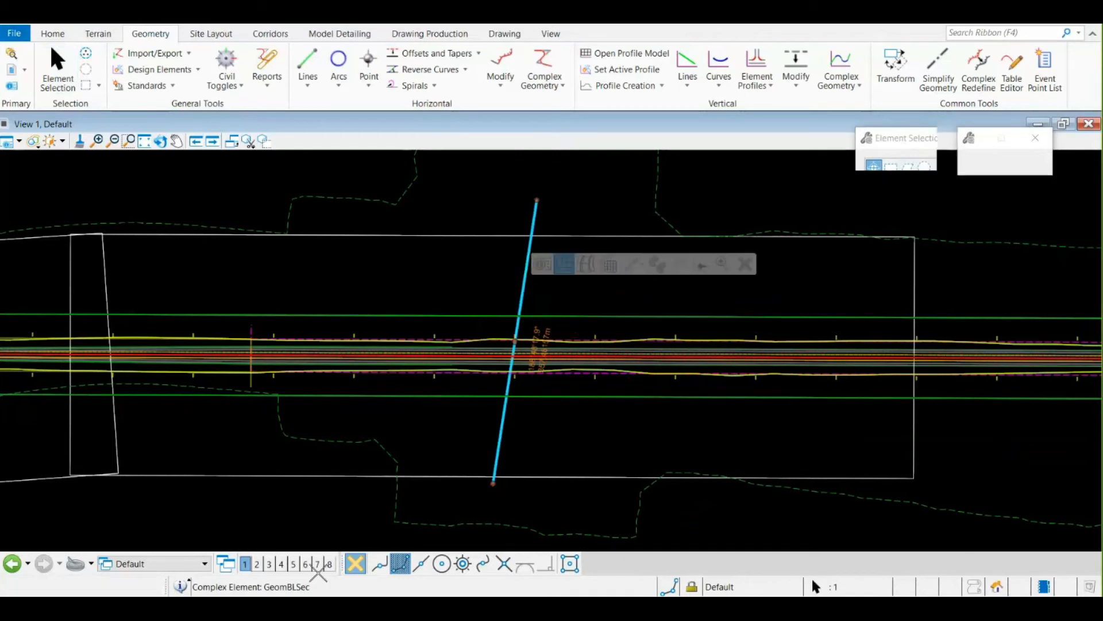
{"action": "left_click", "coordinate": [281, 563]}
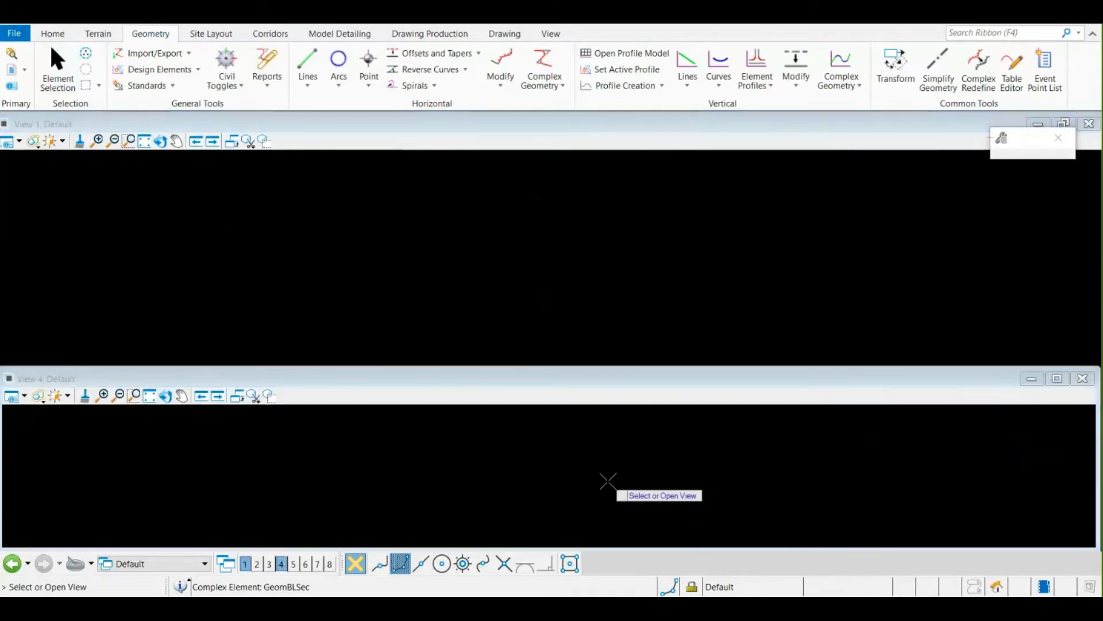
{"action": "left_click", "coordinate": [608, 480]}
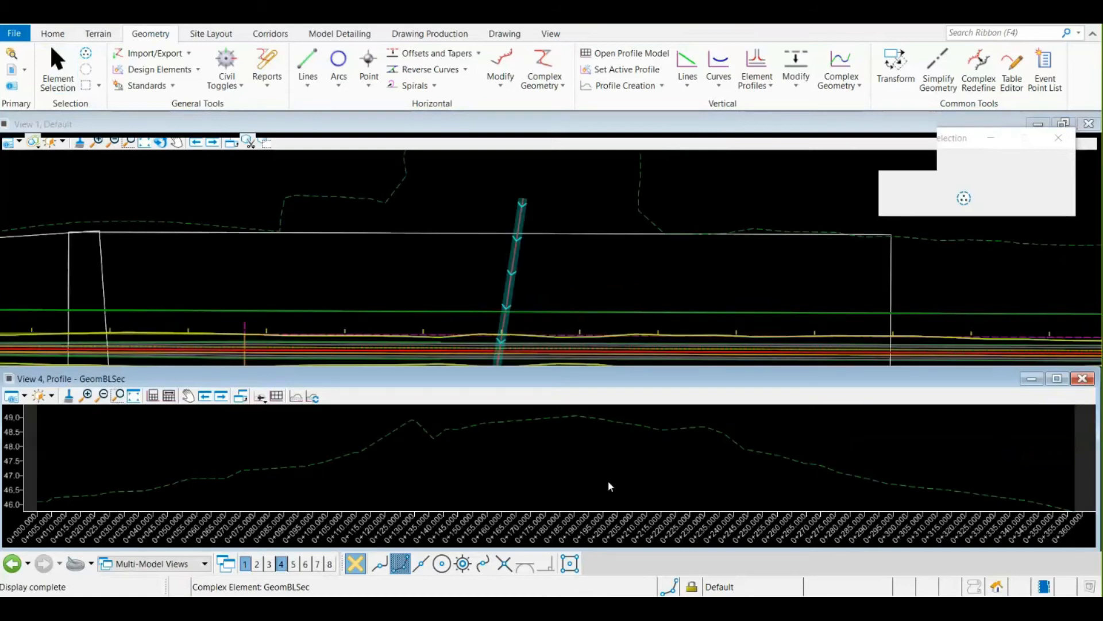
{"action": "scroll", "coordinate": [529, 221], "scroll_direction": "down", "scroll_amount": 2}
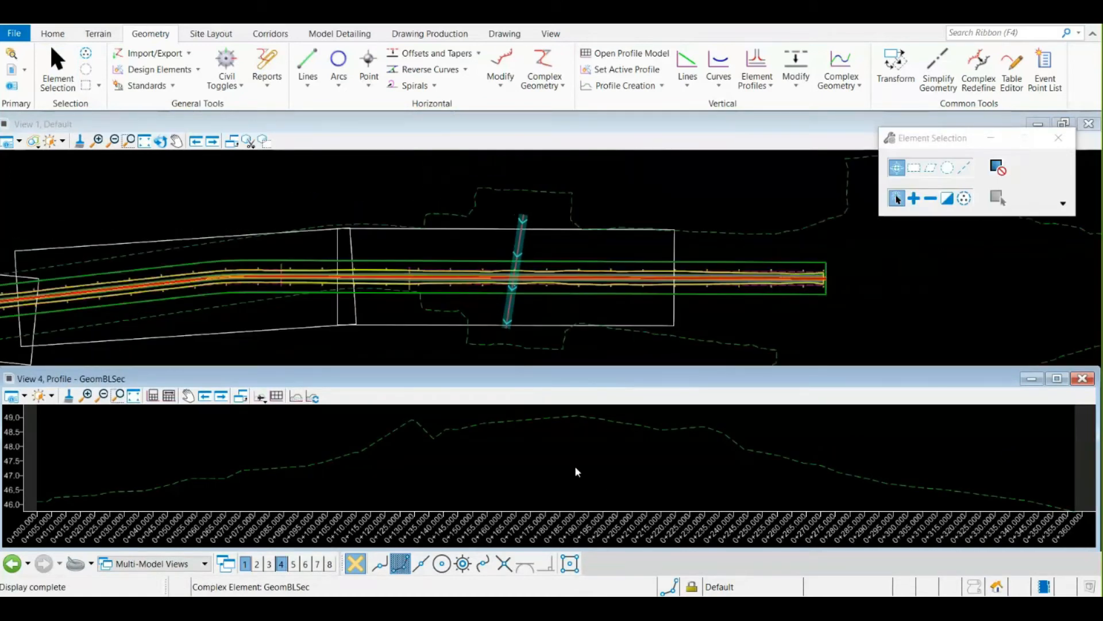
{"action": "scroll", "coordinate": [561, 467], "scroll_direction": "up", "scroll_amount": 2}
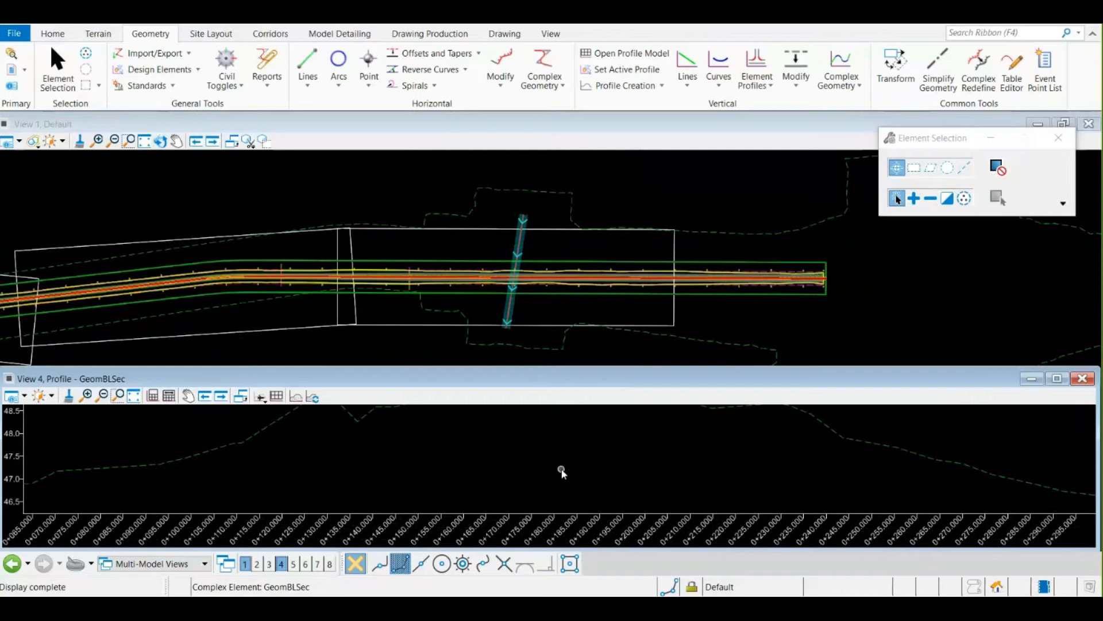
{"action": "scroll", "coordinate": [562, 469], "scroll_direction": "up", "scroll_amount": 1}
{"action": "scroll", "coordinate": [563, 498], "scroll_direction": "down", "scroll_amount": 2}
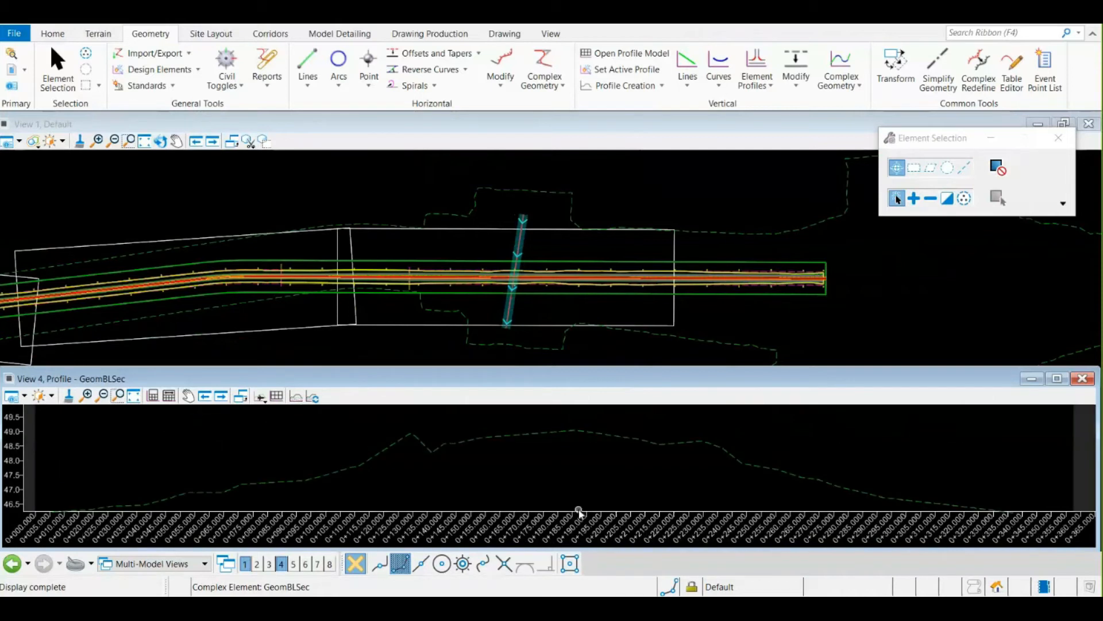
{"action": "left_click", "coordinate": [101, 395]}
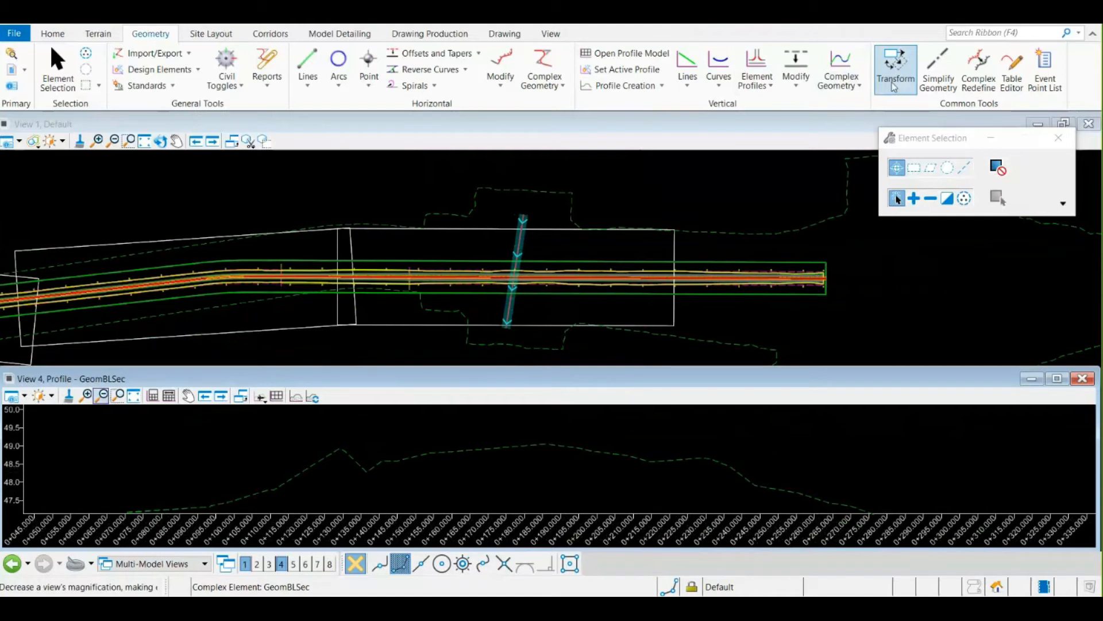
{"action": "left_click", "coordinate": [839, 94]}
{"action": "left_click", "coordinate": [862, 128]}
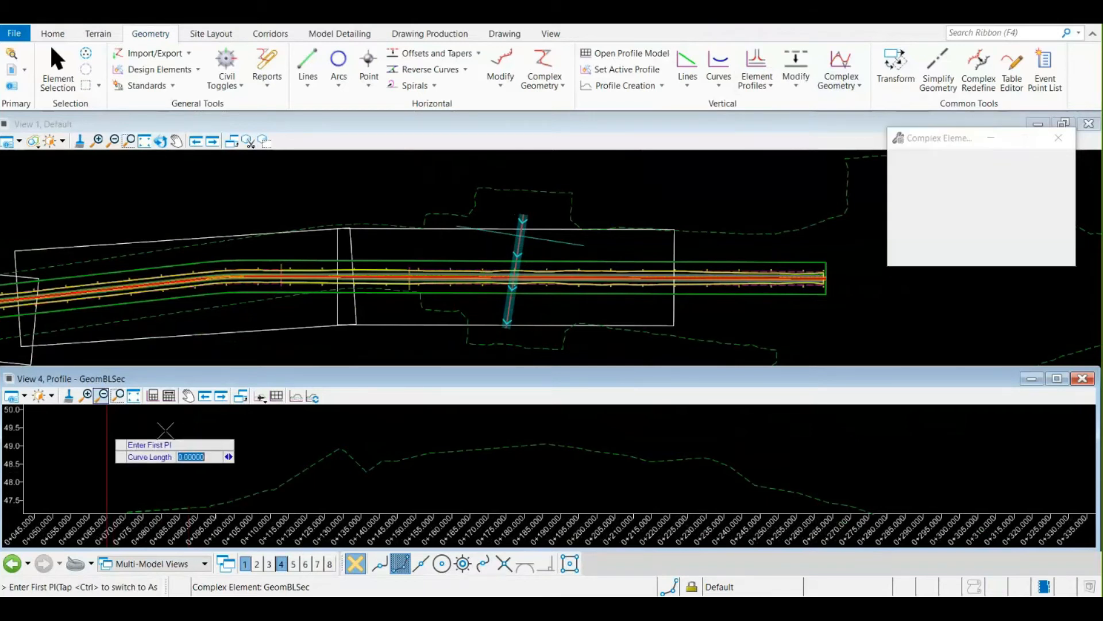
{"action": "left_click", "coordinate": [107, 430]}
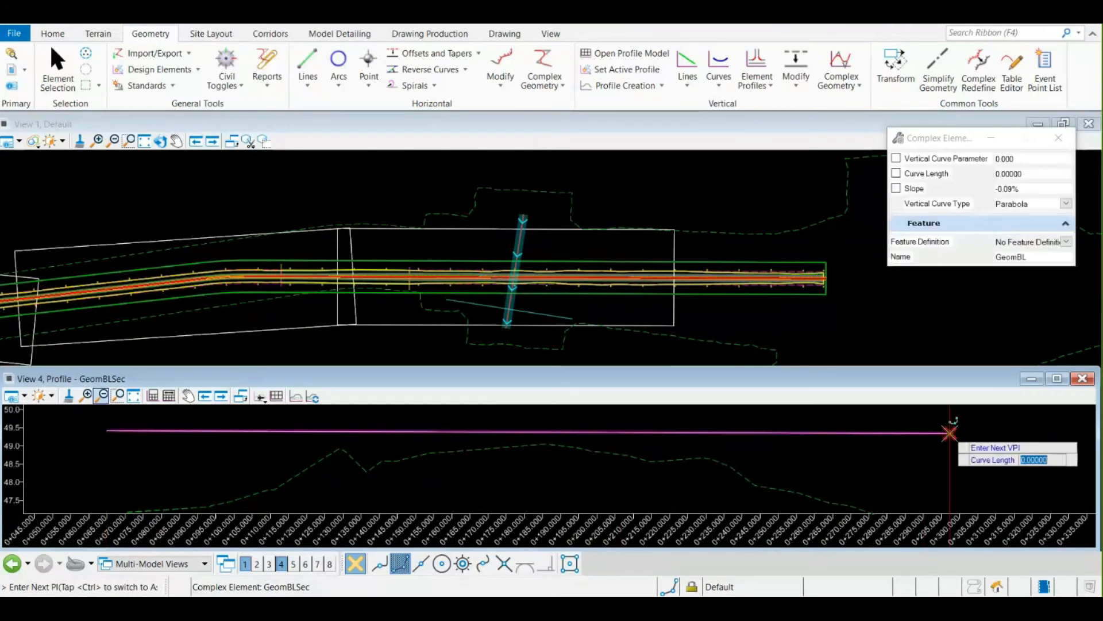
{"action": "left_click", "coordinate": [950, 432]}
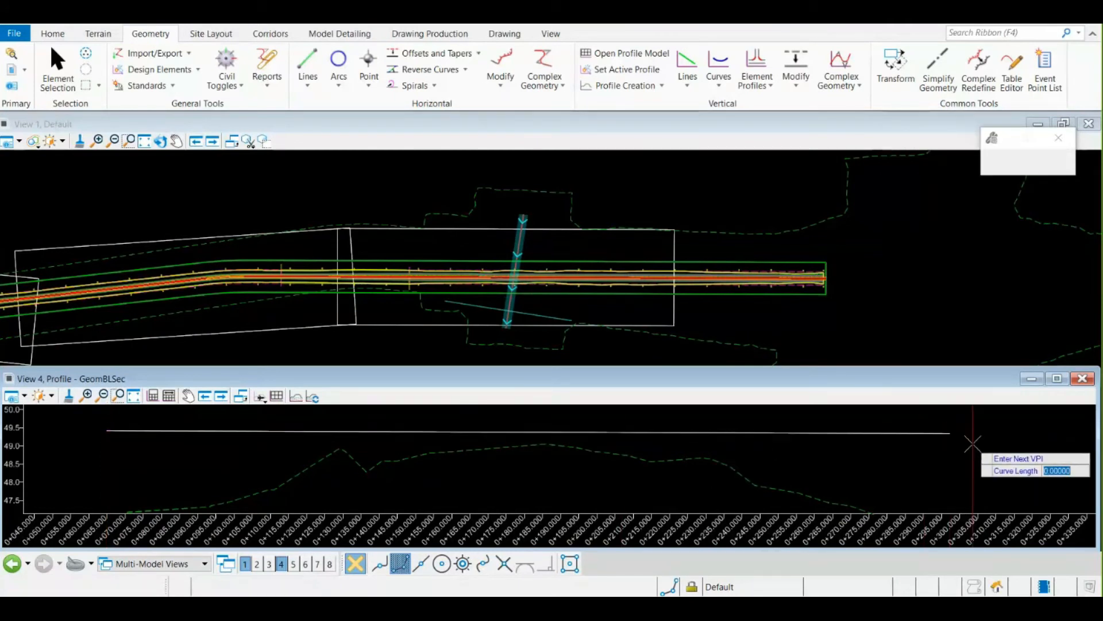
{"action": "key", "text": "ctrl+z"}
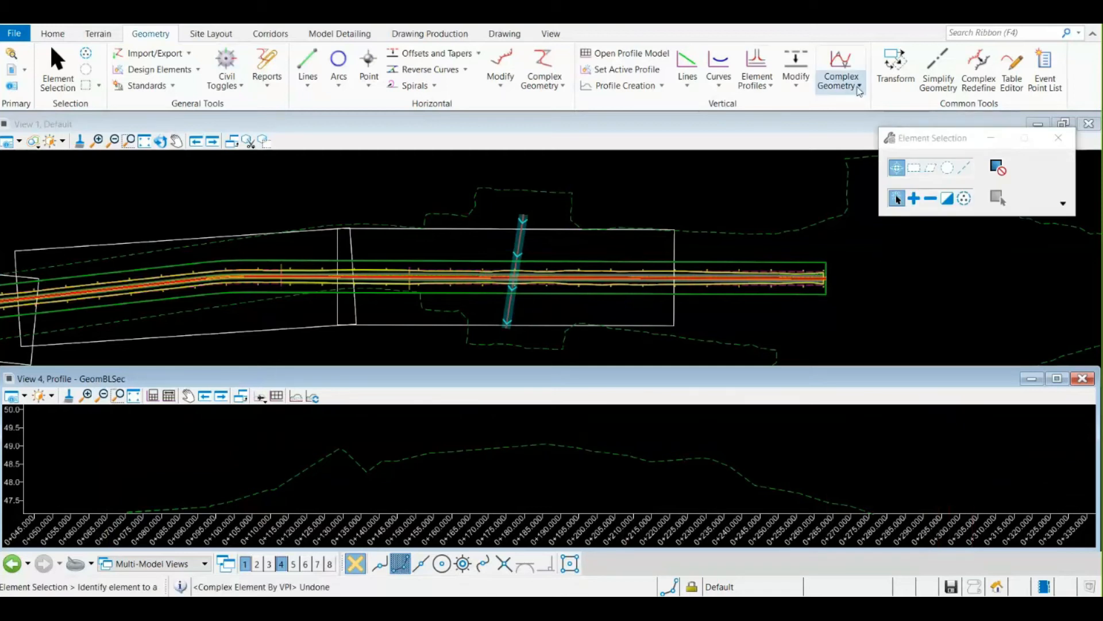
Step: Draw a nearly level vertical profile above the ground line at about elevation 49.7, using the Geom_Baseline feature definition and zero curve length
{"action": "left_click", "coordinate": [859, 91]}
{"action": "left_click", "coordinate": [873, 123]}
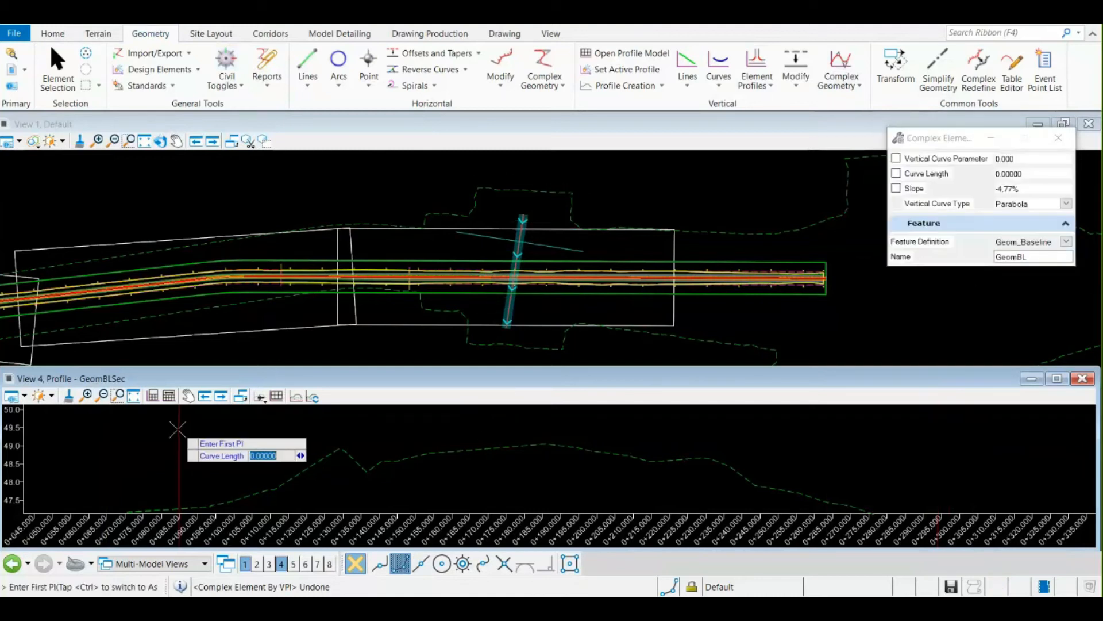
{"action": "left_click", "coordinate": [43, 419]}
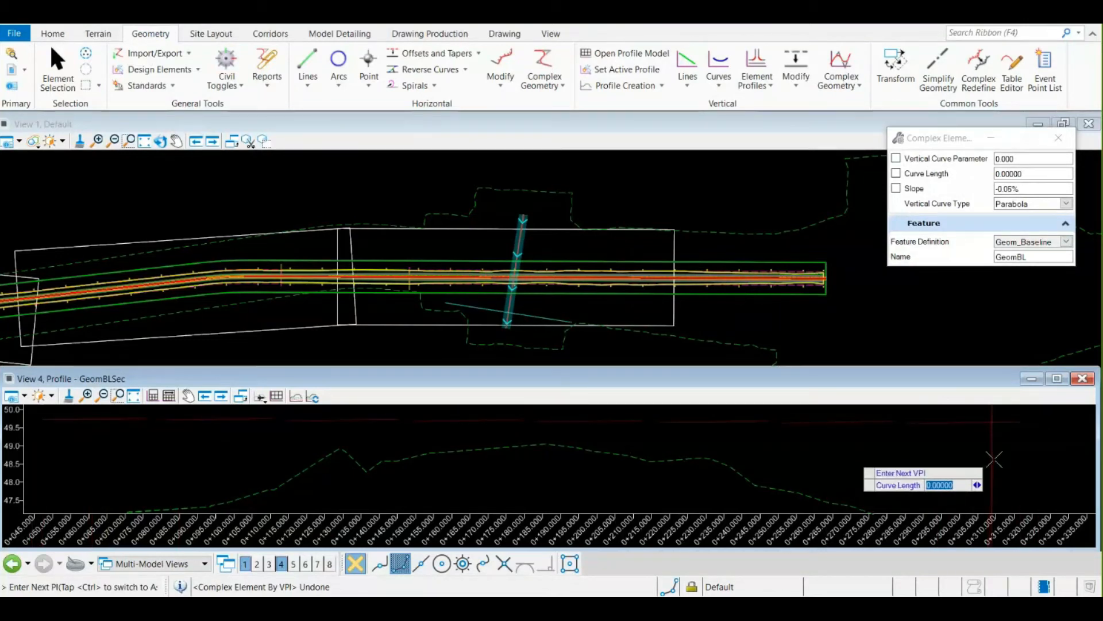
{"action": "right_click", "coordinate": [995, 459]}
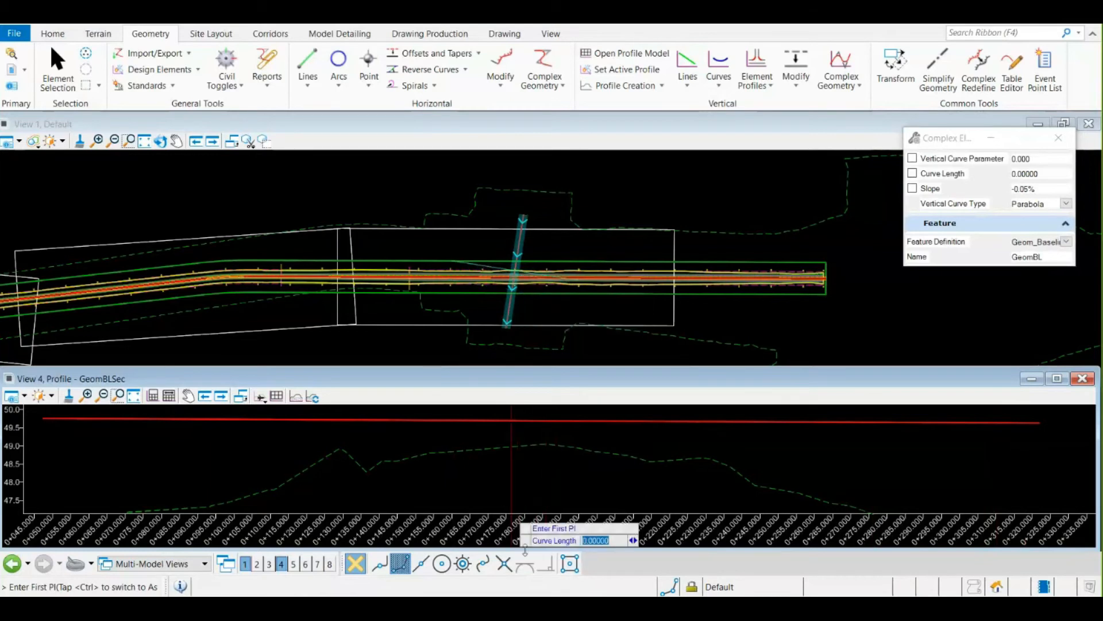
{"action": "scroll", "coordinate": [543, 469], "scroll_direction": "down", "scroll_amount": 2}
{"action": "scroll", "coordinate": [544, 469], "scroll_direction": "up", "scroll_amount": 3}
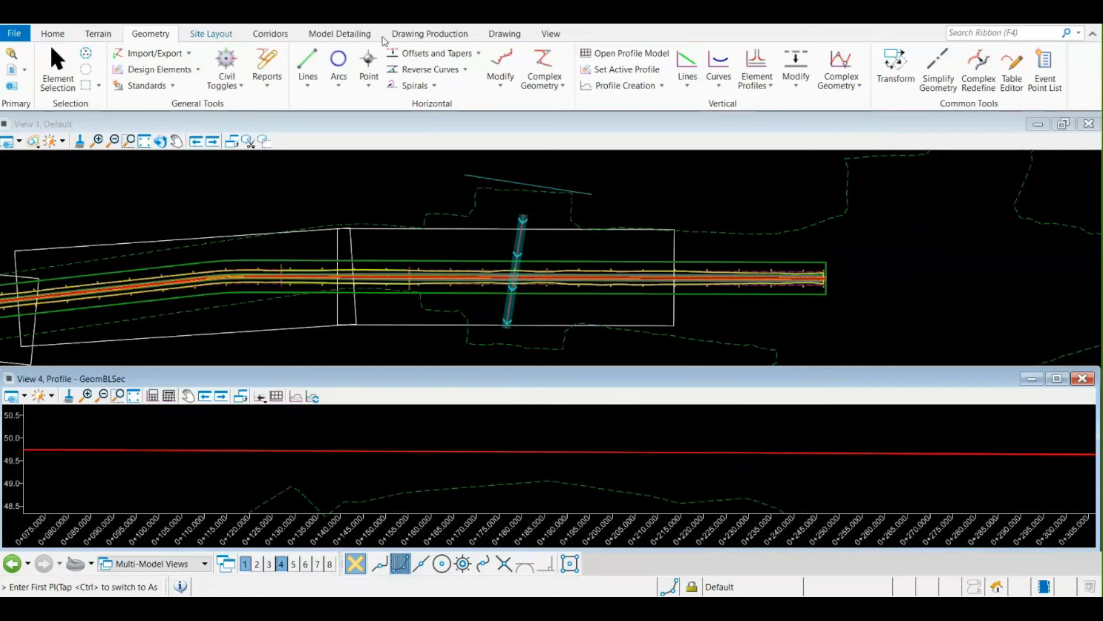
Step: Leave the profile command, start placing a civil cell, and open the library list for picking the cell
{"action": "left_click", "coordinate": [381, 37]}
{"action": "left_click", "coordinate": [56, 66]}
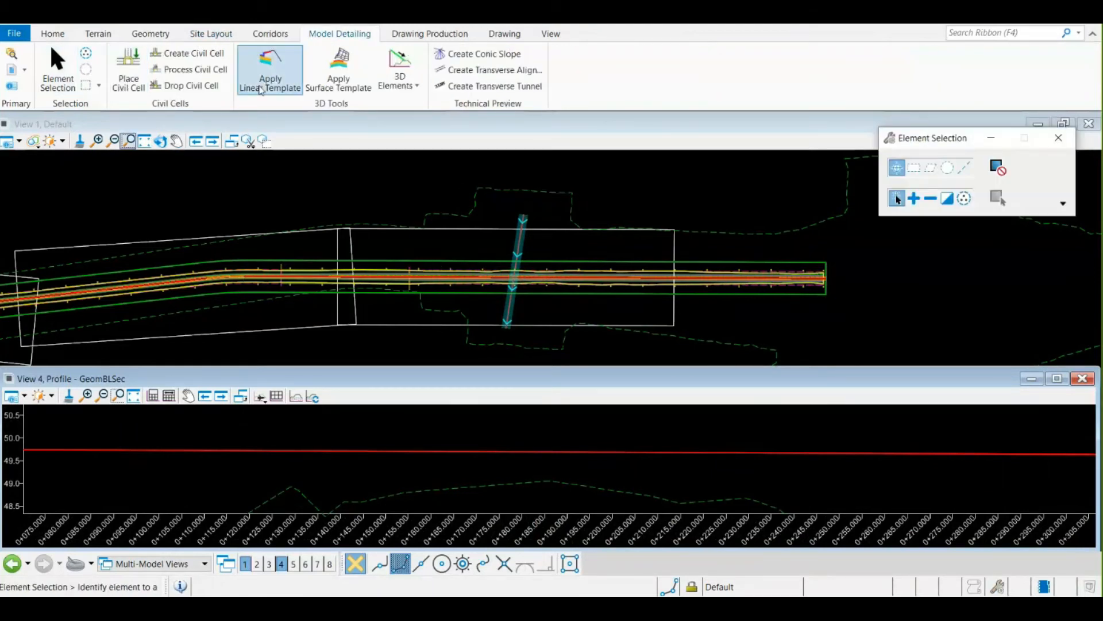
{"action": "left_click", "coordinate": [191, 71]}
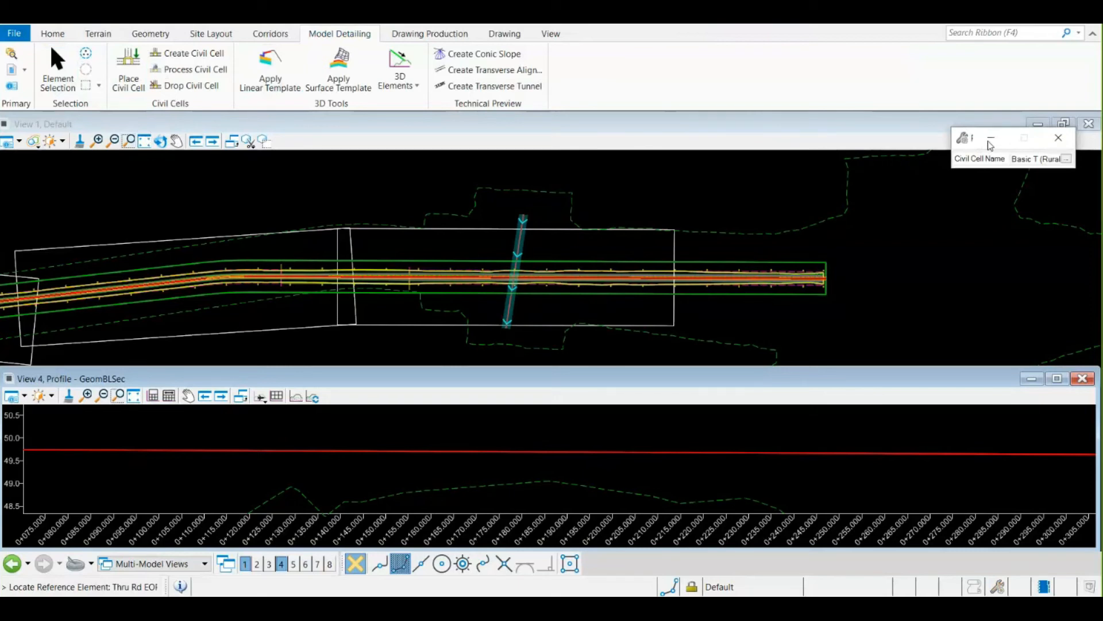
{"action": "left_click", "coordinate": [1067, 159]}
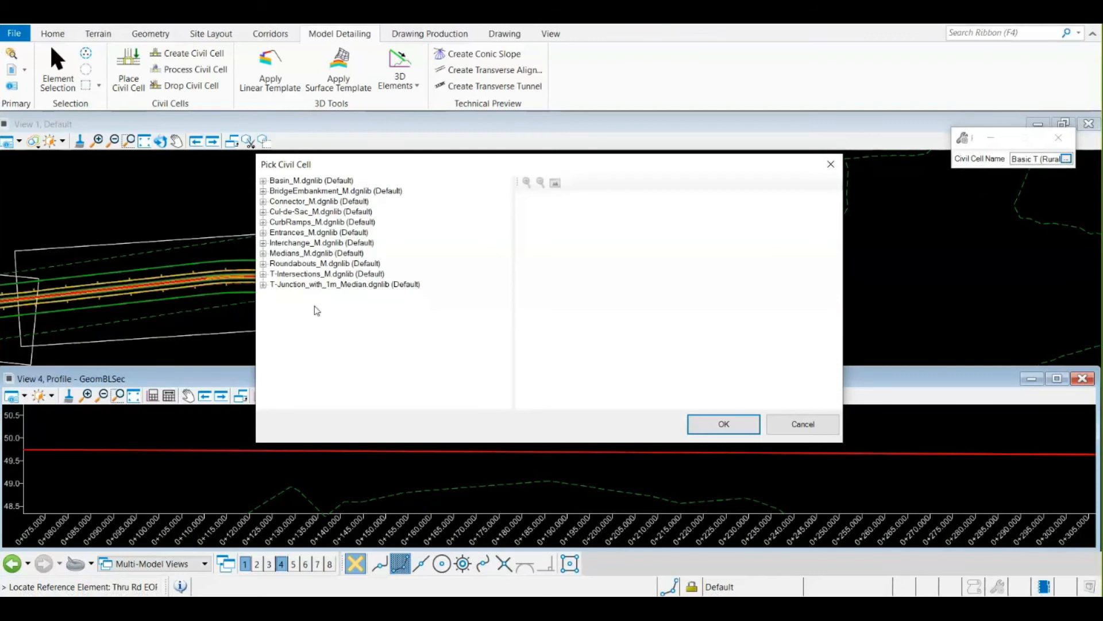
Step: Preview the Basin cell and the Rotary (Placed on Shape) roundabout cell in the civil cell libraries
{"action": "double_click", "coordinate": [288, 180]}
{"action": "left_click", "coordinate": [290, 191]}
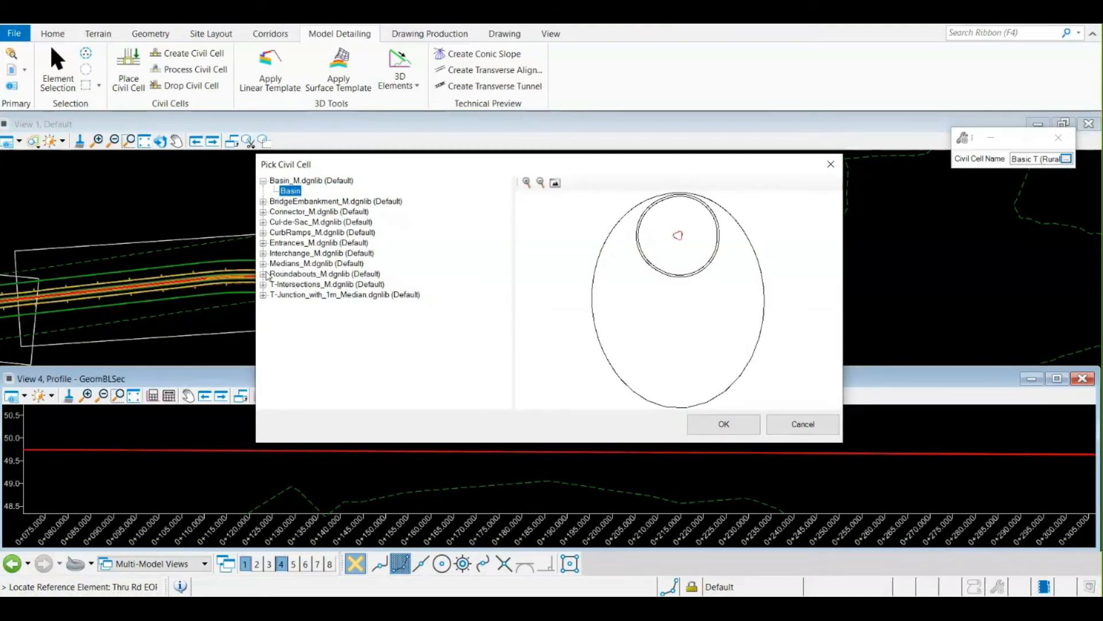
{"action": "left_click", "coordinate": [263, 274]}
{"action": "left_click", "coordinate": [325, 315]}
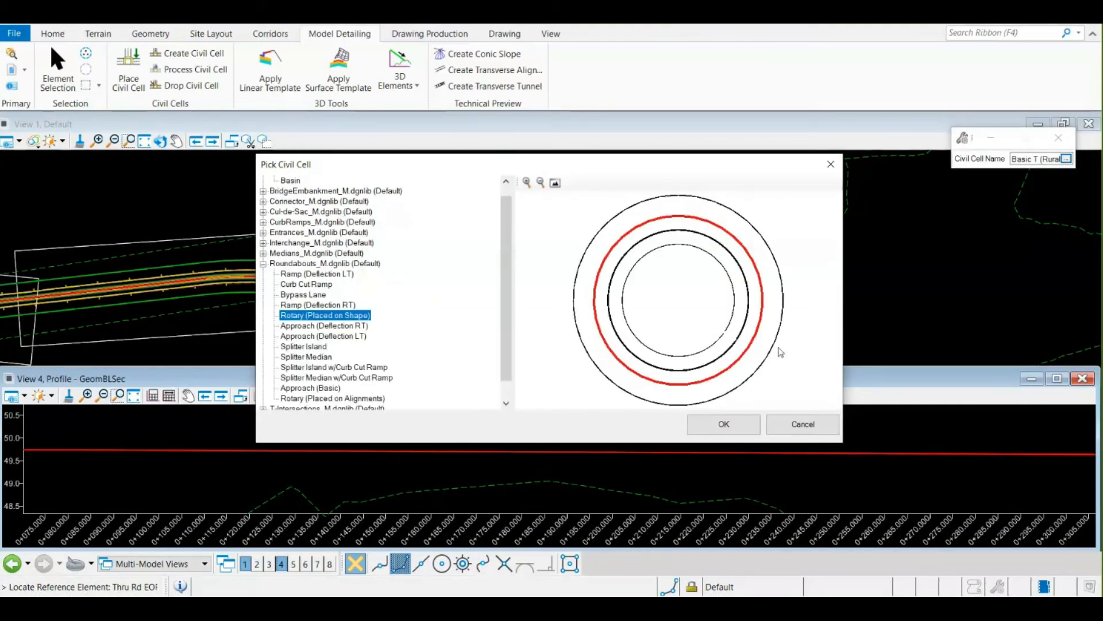
Step: Choose the Basic T (Rural) civil cell from the T-Intersections_M.dgnlib library and confirm the selection
{"action": "scroll", "coordinate": [337, 333], "scroll_direction": "down", "scroll_amount": 5}
{"action": "left_click", "coordinate": [306, 347]}
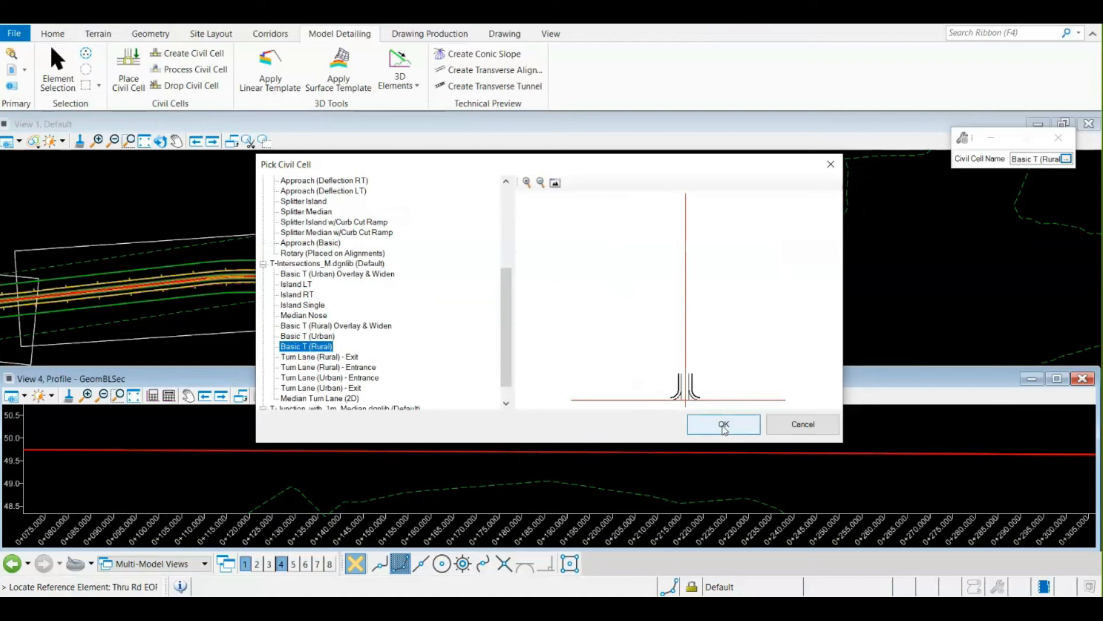
{"action": "left_click", "coordinate": [724, 424]}
Step: Assign the corridor's EOP_L pavement edge as the through-road reference and the crossing side-road alignment as the secondary road centerline
{"action": "scroll", "coordinate": [541, 247], "scroll_direction": "up", "scroll_amount": 4}
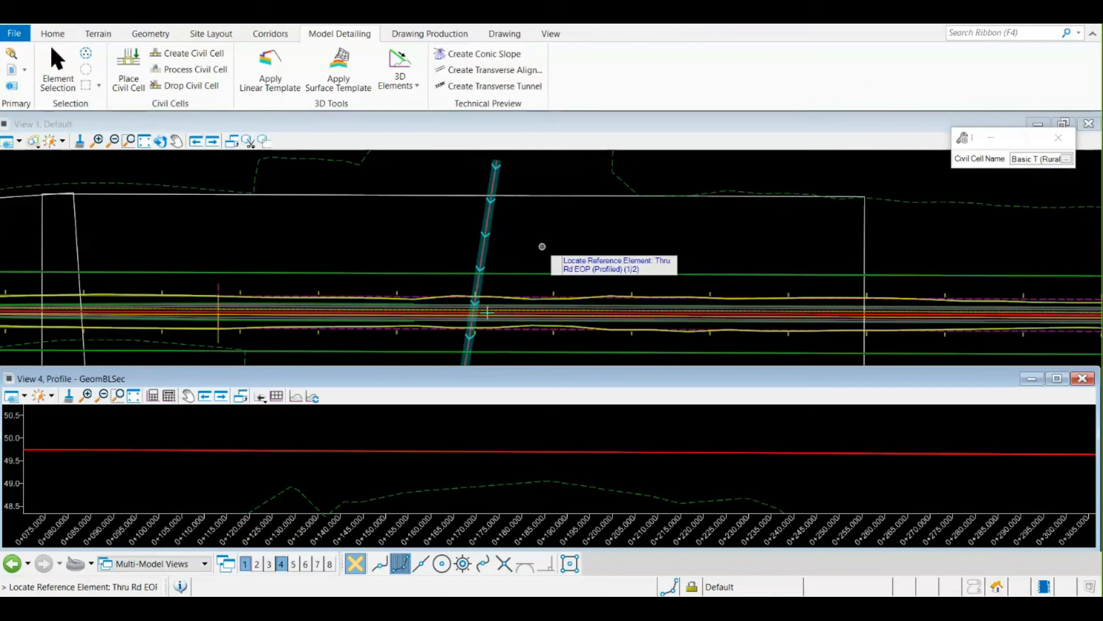
{"action": "scroll", "coordinate": [462, 311], "scroll_direction": "up", "scroll_amount": 3}
{"action": "scroll", "coordinate": [462, 310], "scroll_direction": "up", "scroll_amount": 2}
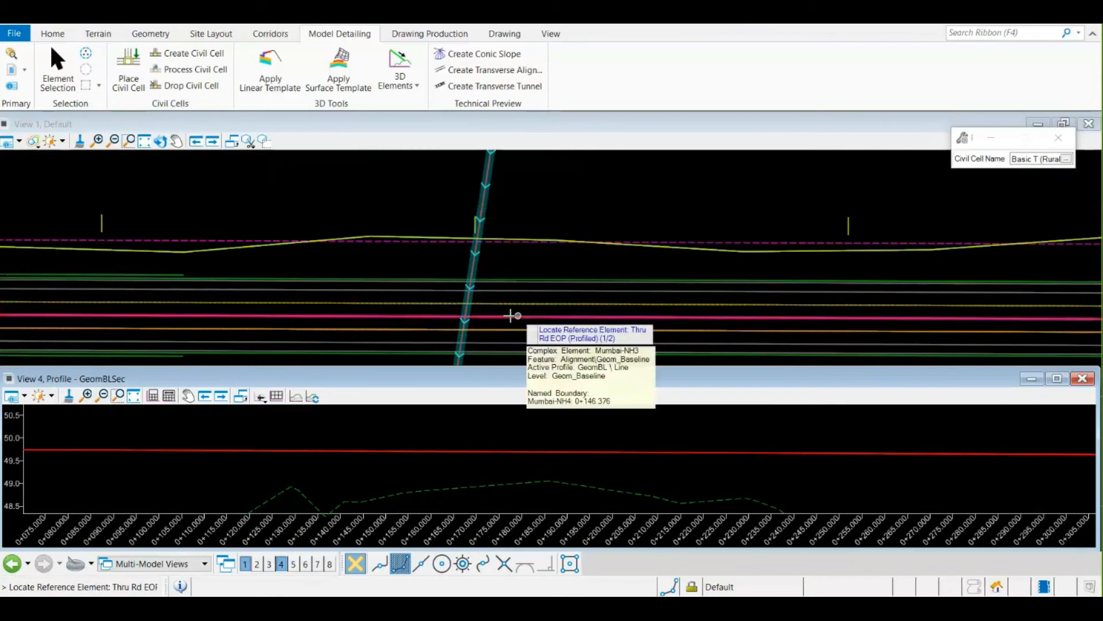
{"action": "scroll", "coordinate": [487, 289], "scroll_direction": "up", "scroll_amount": 2}
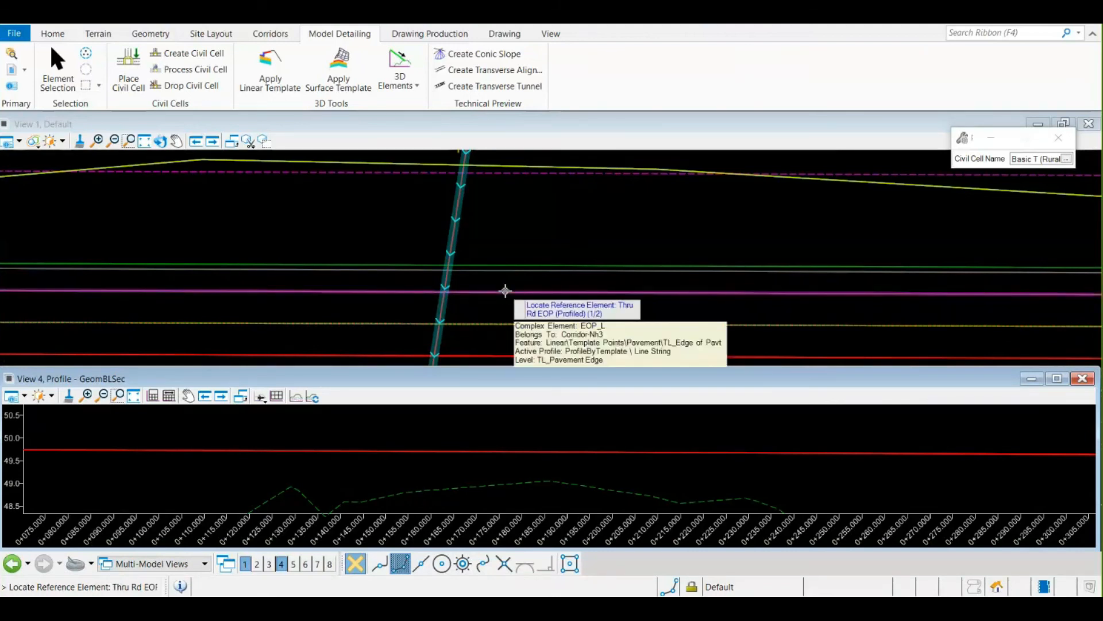
{"action": "right_click", "coordinate": [505, 291]}
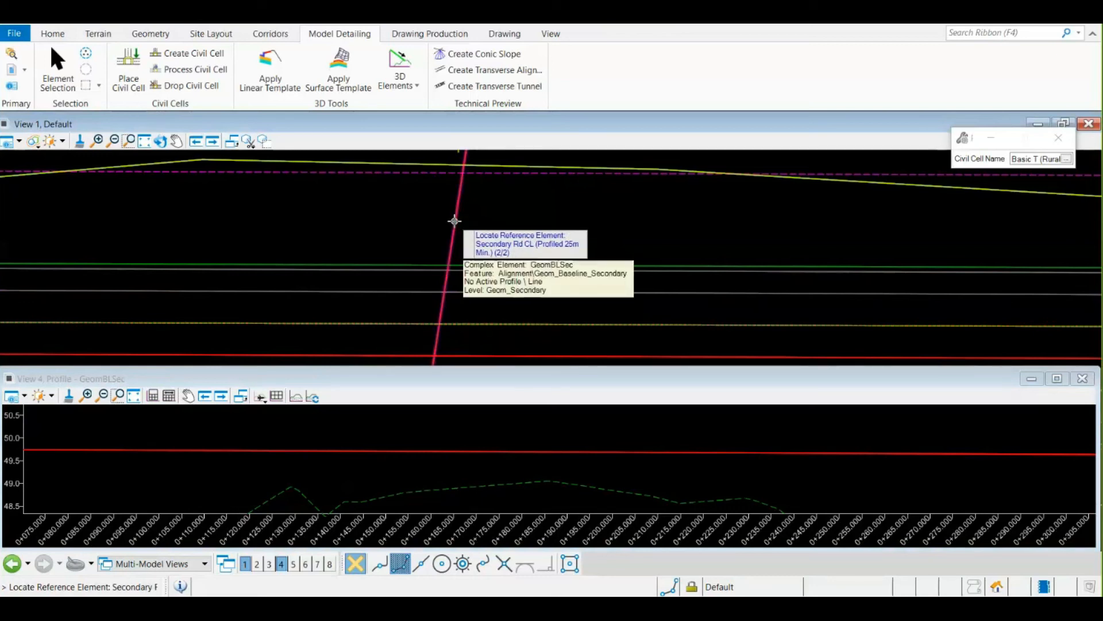
{"action": "left_click", "coordinate": [454, 220]}
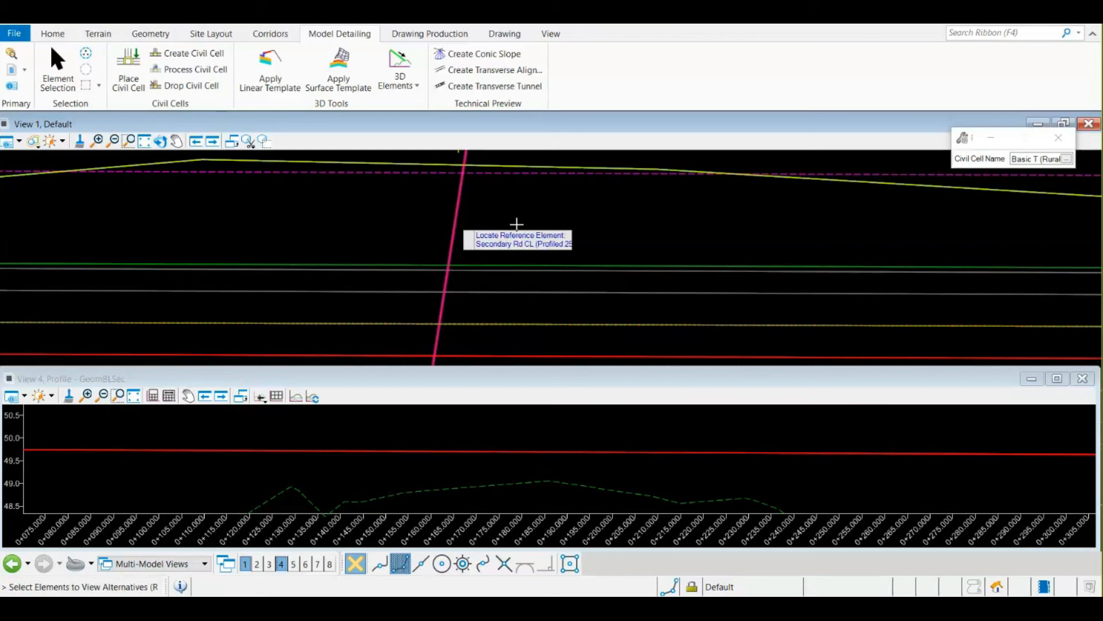
{"action": "left_click", "coordinate": [517, 224]}
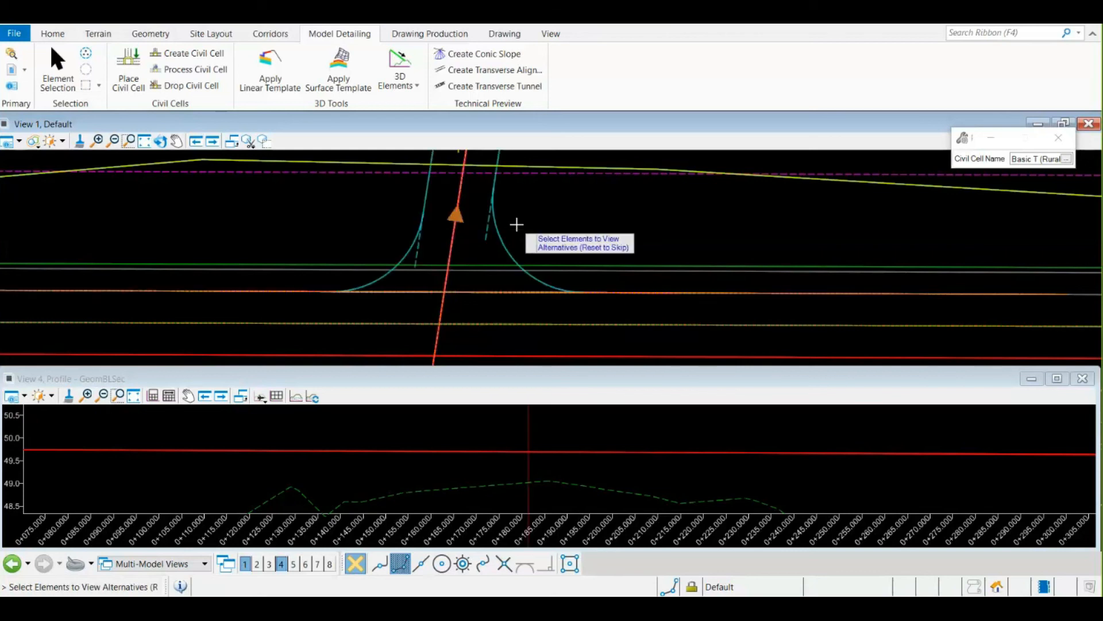
Step: Skip the placement alternatives and accept the Basic T (Rural) civil cell at the junction
{"action": "scroll", "coordinate": [475, 282], "scroll_direction": "down", "scroll_amount": 2}
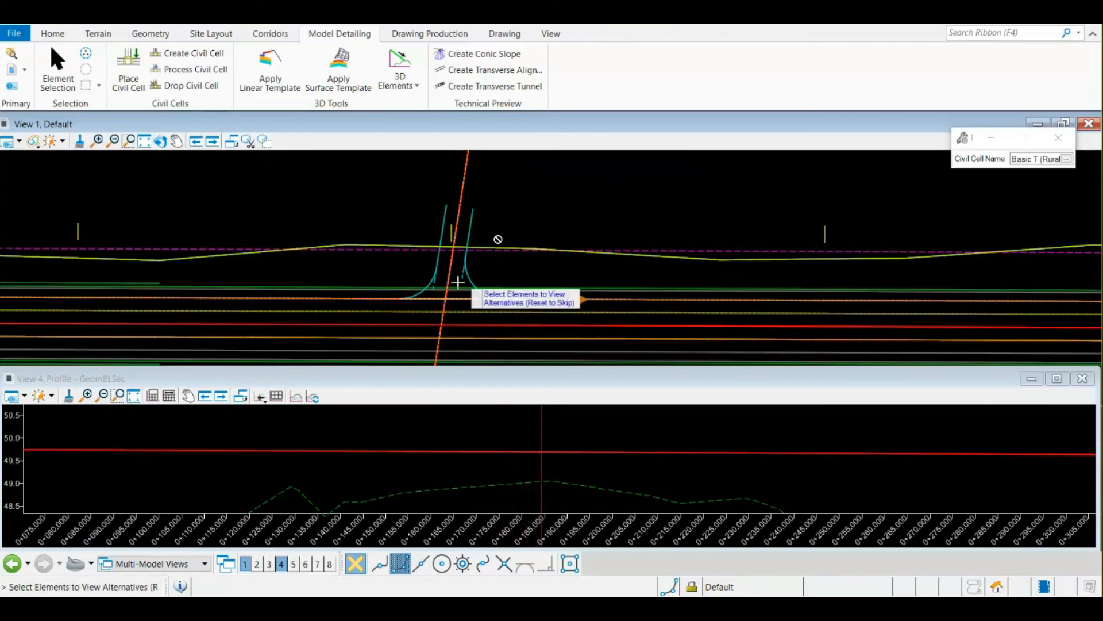
{"action": "right_click", "coordinate": [510, 262]}
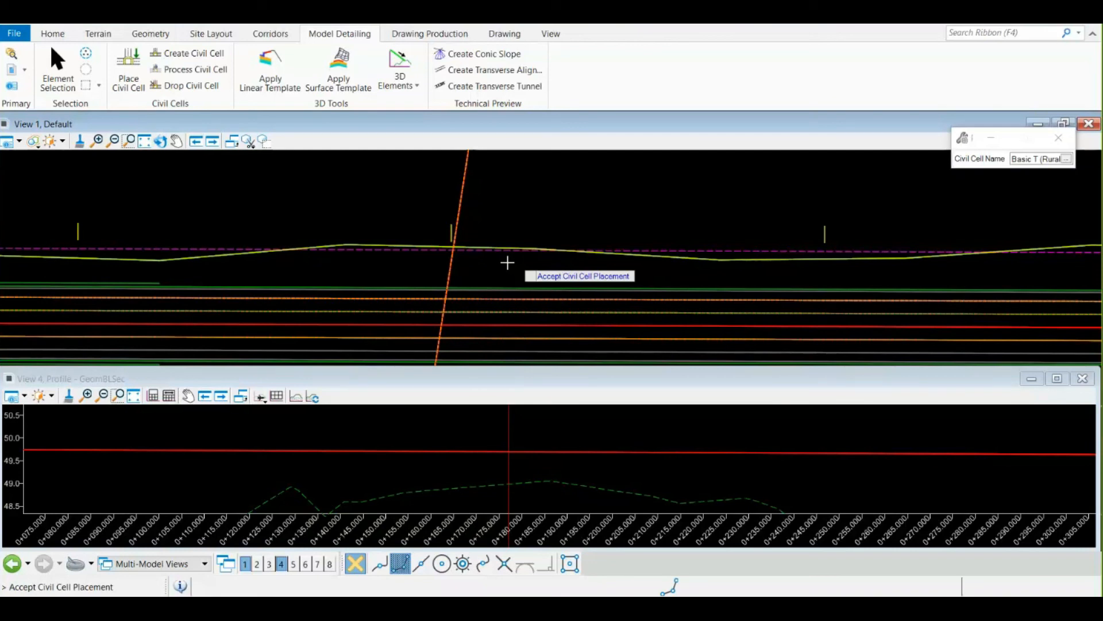
{"action": "left_click", "coordinate": [508, 262]}
Step: Examine the placed T-intersection geometry where the side road meets the through road in View 1
{"action": "scroll", "coordinate": [443, 289], "scroll_direction": "up", "scroll_amount": 3}
{"action": "scroll", "coordinate": [516, 309], "scroll_direction": "down", "scroll_amount": 3}
{"action": "scroll", "coordinate": [666, 276], "scroll_direction": "down", "scroll_amount": 1}
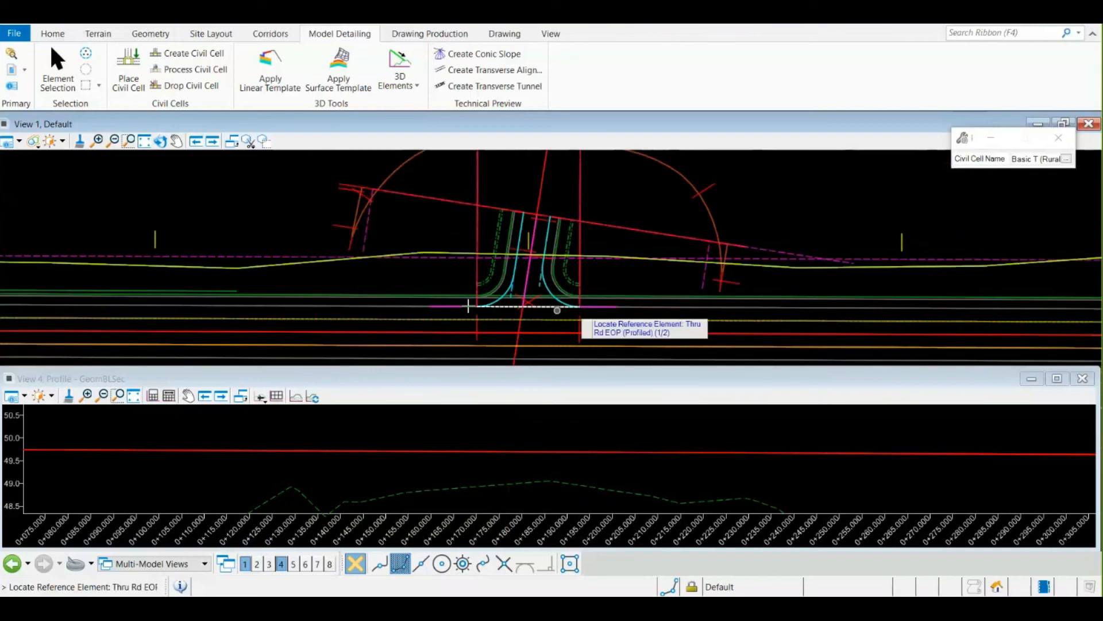
{"action": "scroll", "coordinate": [598, 261], "scroll_direction": "down", "scroll_amount": 1}
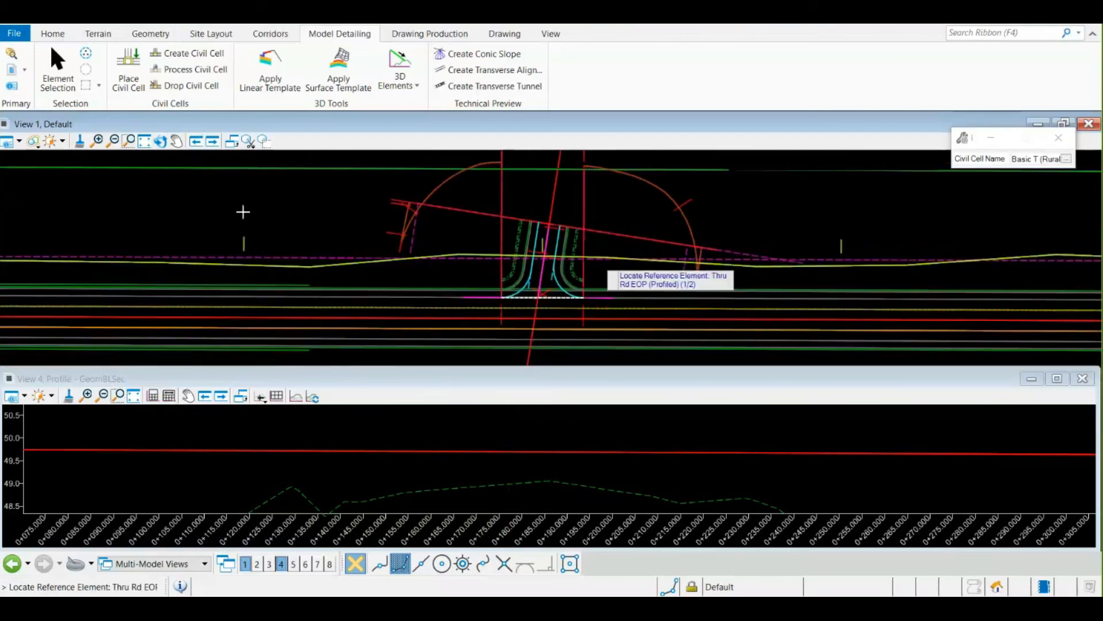
{"action": "middle_click_drag", "start_coordinate": [243, 212], "coordinate": [275, 220]}
{"action": "scroll", "coordinate": [497, 232], "scroll_direction": "up", "scroll_amount": 1}
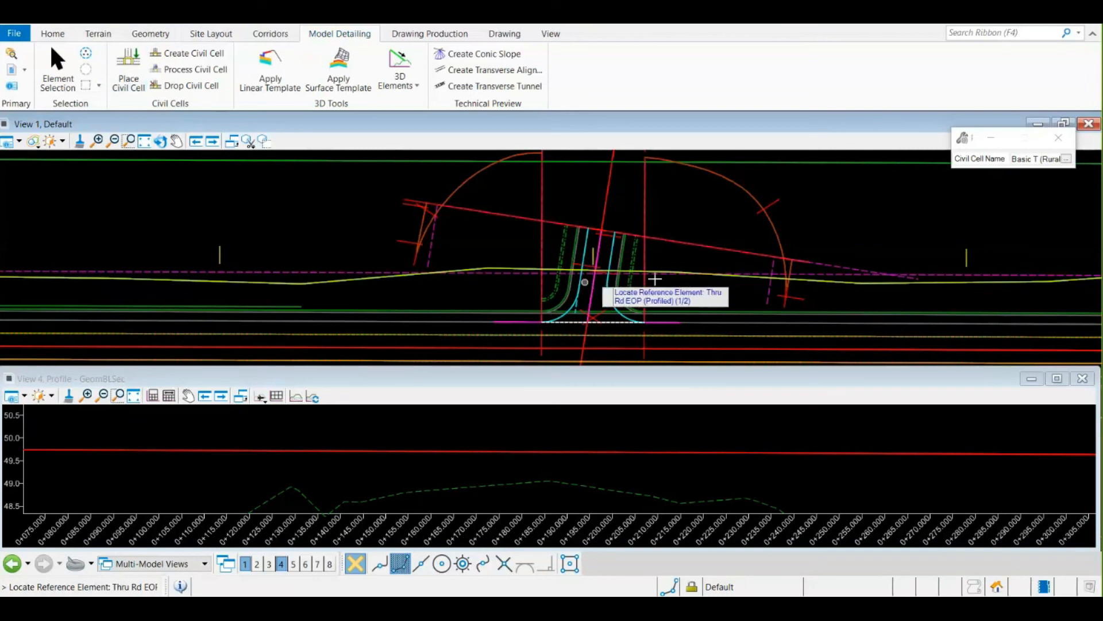
{"action": "left_click", "coordinate": [128, 140]}
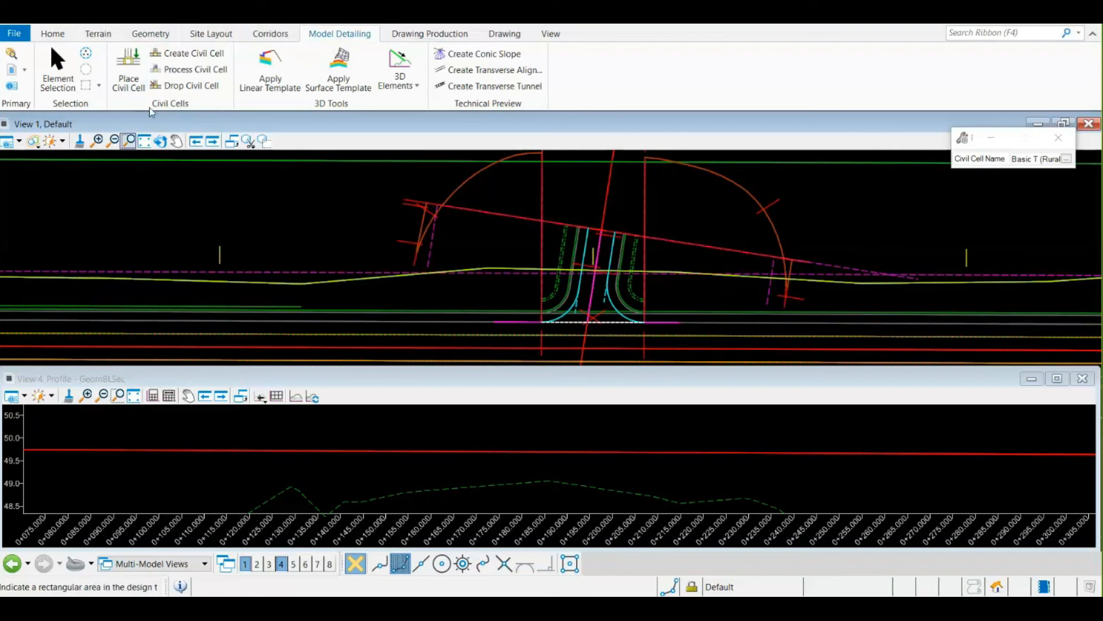